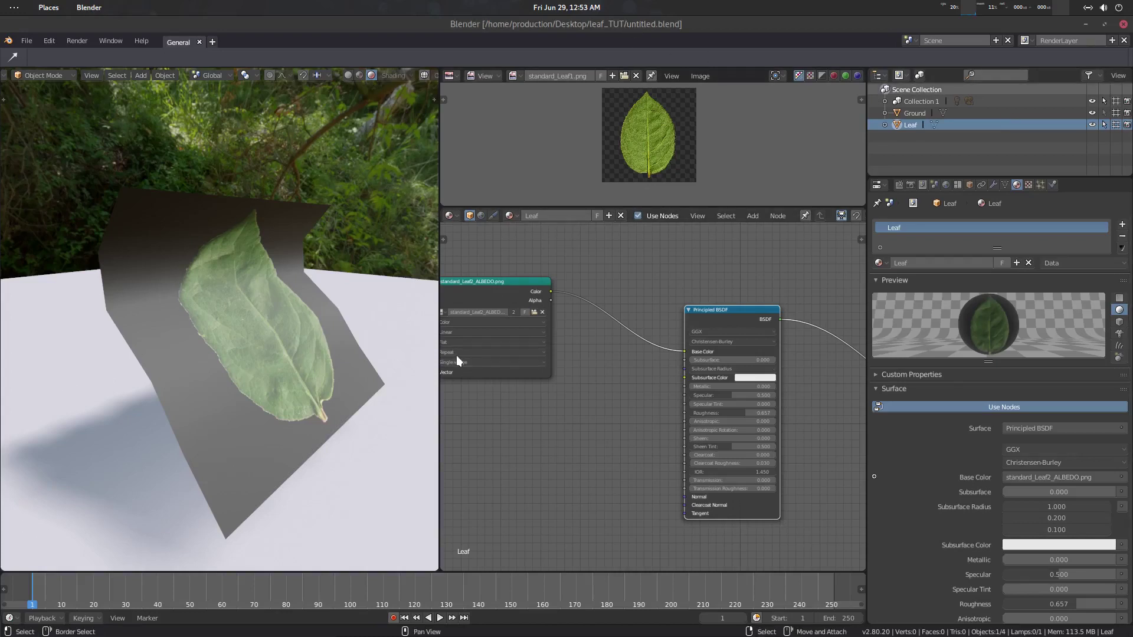
# Examine the leaf plane from several angles and check its full mesh and UV layout in Edit Mode
pyautogui.moveTo(375, 358); pyautogui.dragTo(313, 251, button='middle')
pyautogui.moveTo(275, 313); pyautogui.dragTo(270, 346, button='middle')
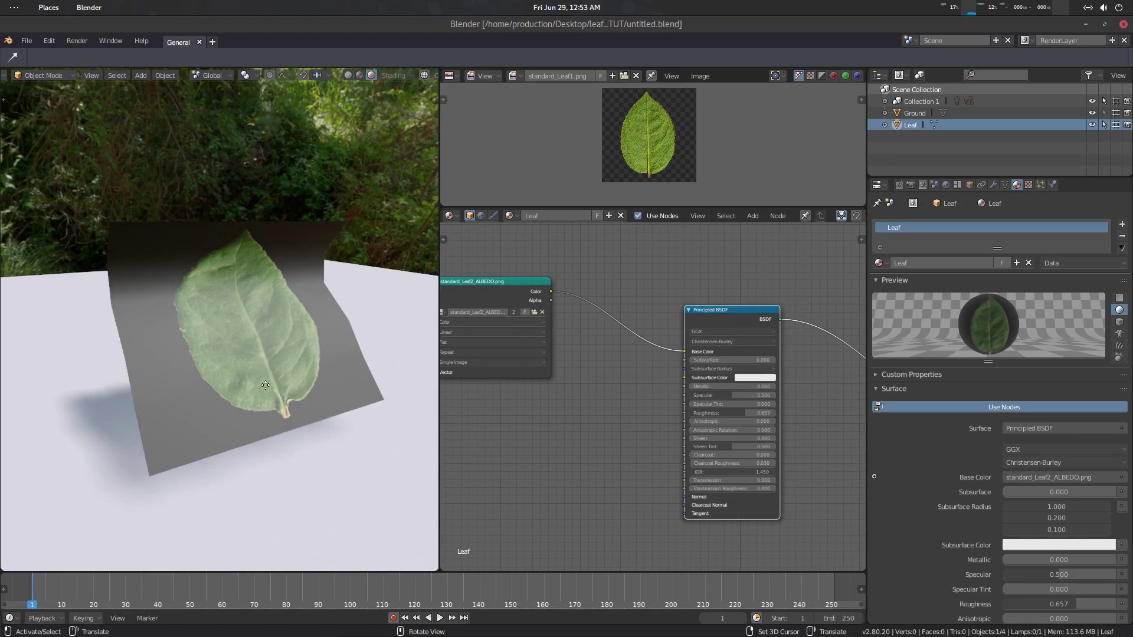
pyautogui.moveTo(275, 368); pyautogui.dragTo(282, 367, button='middle')
pyautogui.scroll(3, 295, 366)
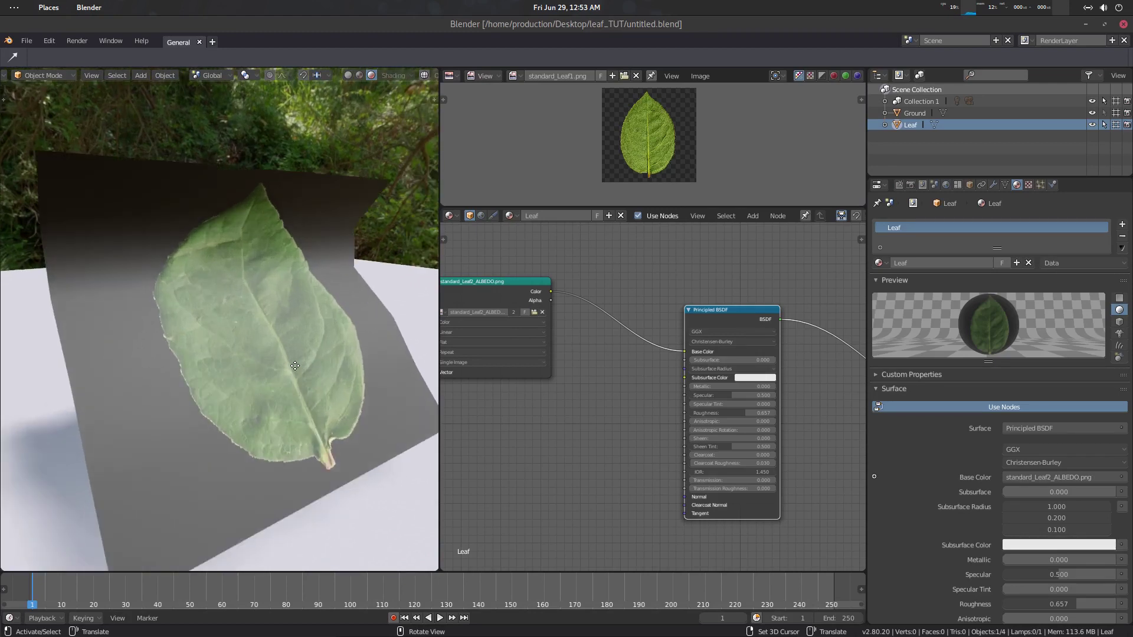
pyautogui.moveTo(295, 217); pyautogui.dragTo(307, 214, button='middle')
pyautogui.click(306, 215)
pyautogui.scroll(-4, 267, 250)
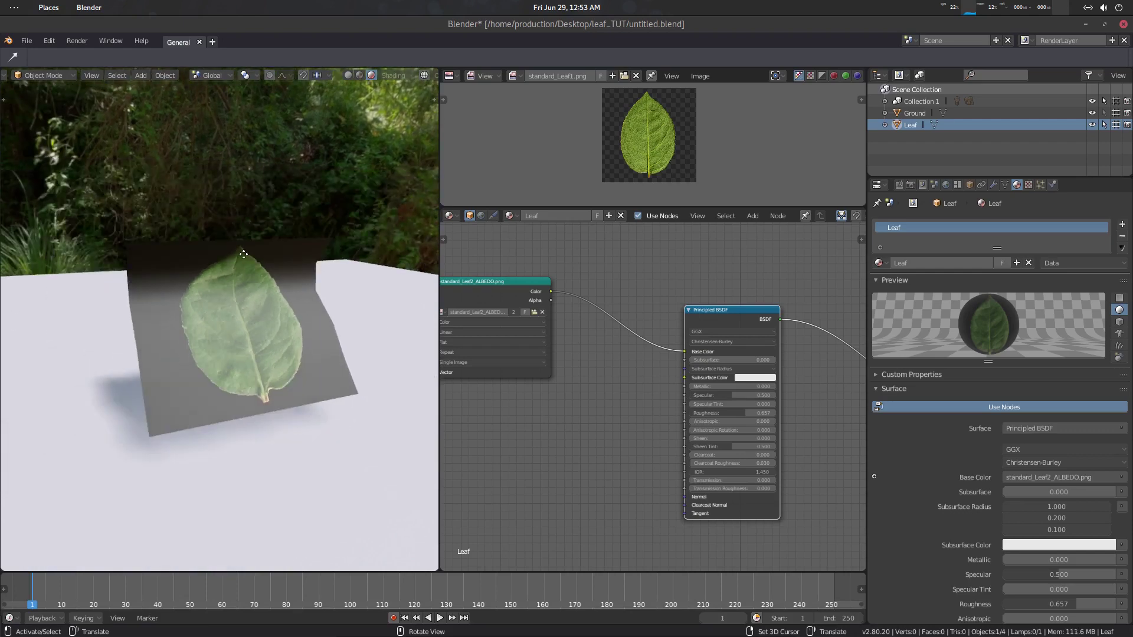
pyautogui.press('Tab')
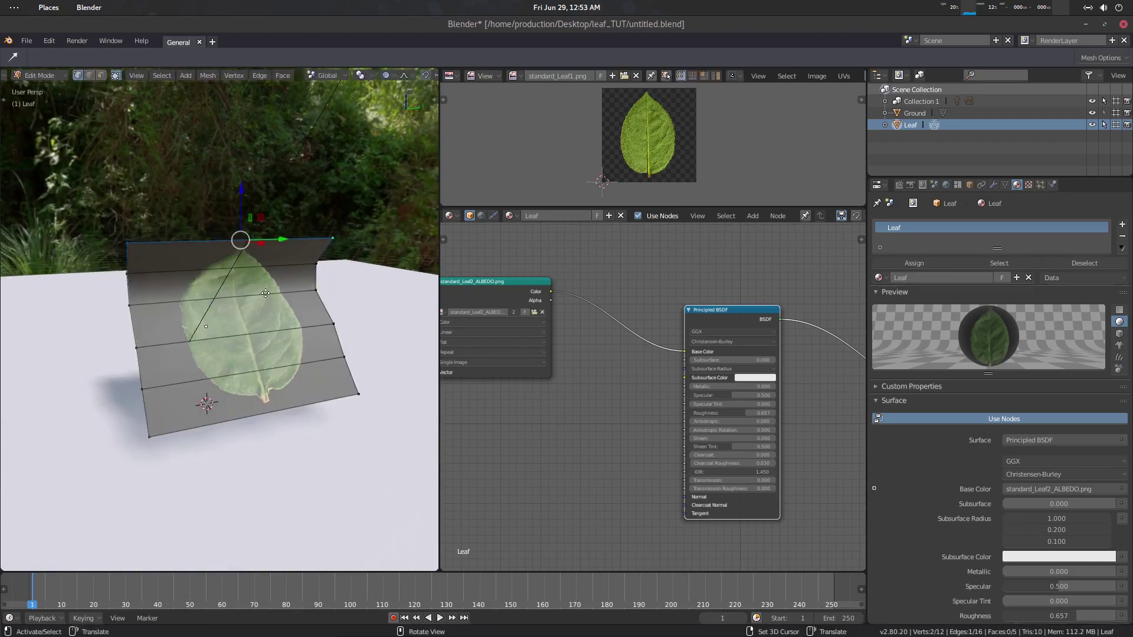
pyautogui.moveTo(248, 294); pyautogui.dragTo(259, 298, button='middle')
pyautogui.press('a')
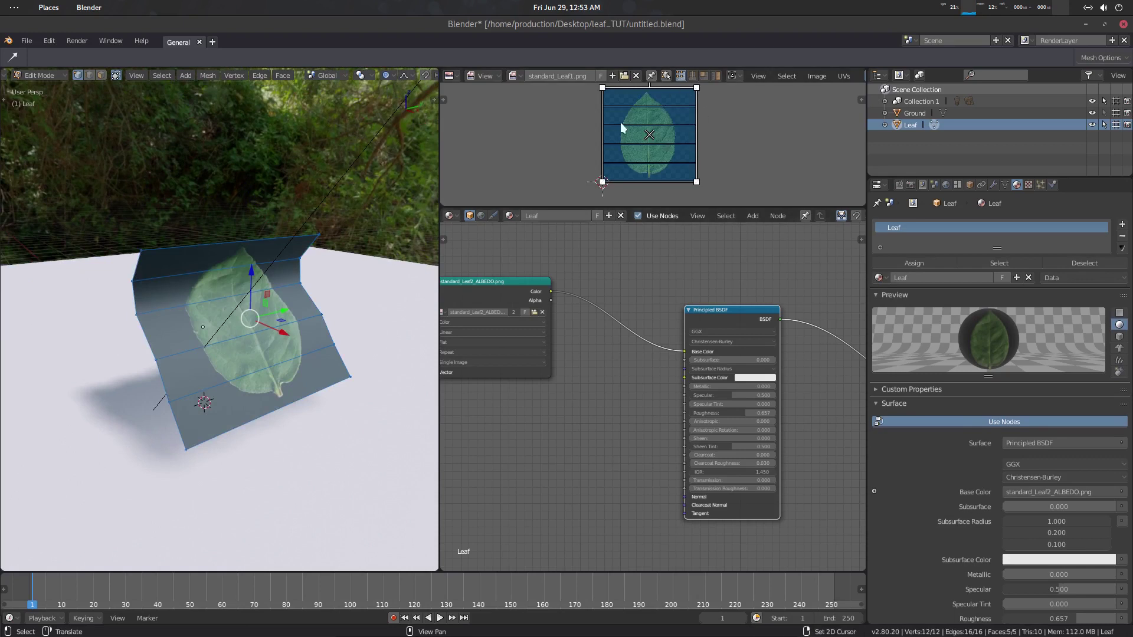
pyautogui.press('Tab')
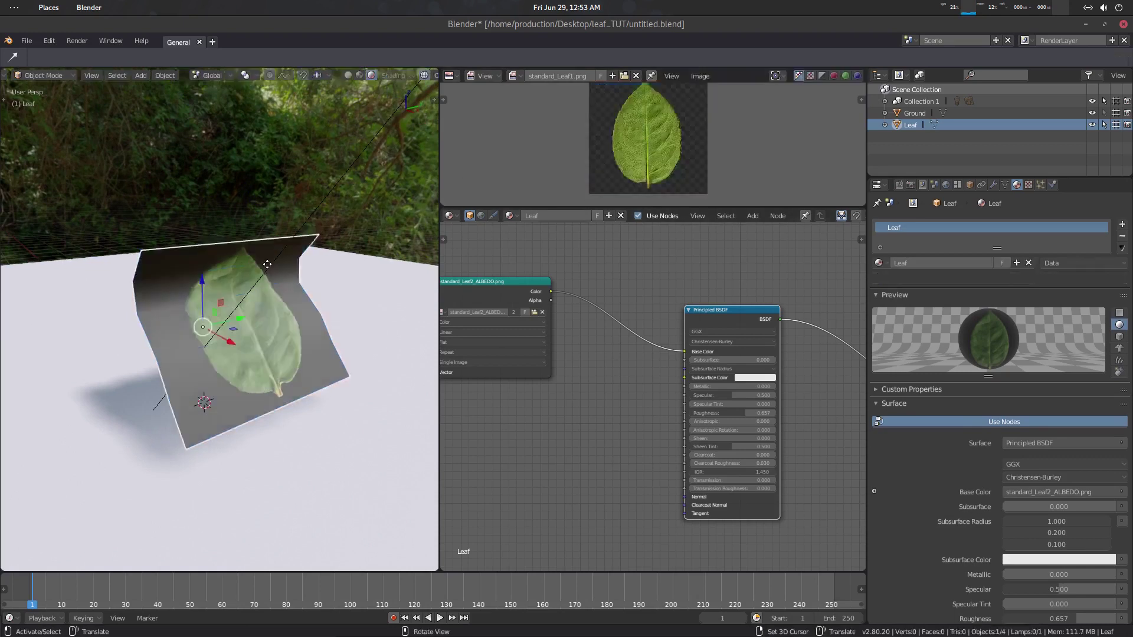
# Examine the leaf texture image, the leaf plane's dark surroundings, and the material's node chain through to the Material Output
pyautogui.moveTo(696, 123); pyautogui.dragTo(675, 182, button='middle')
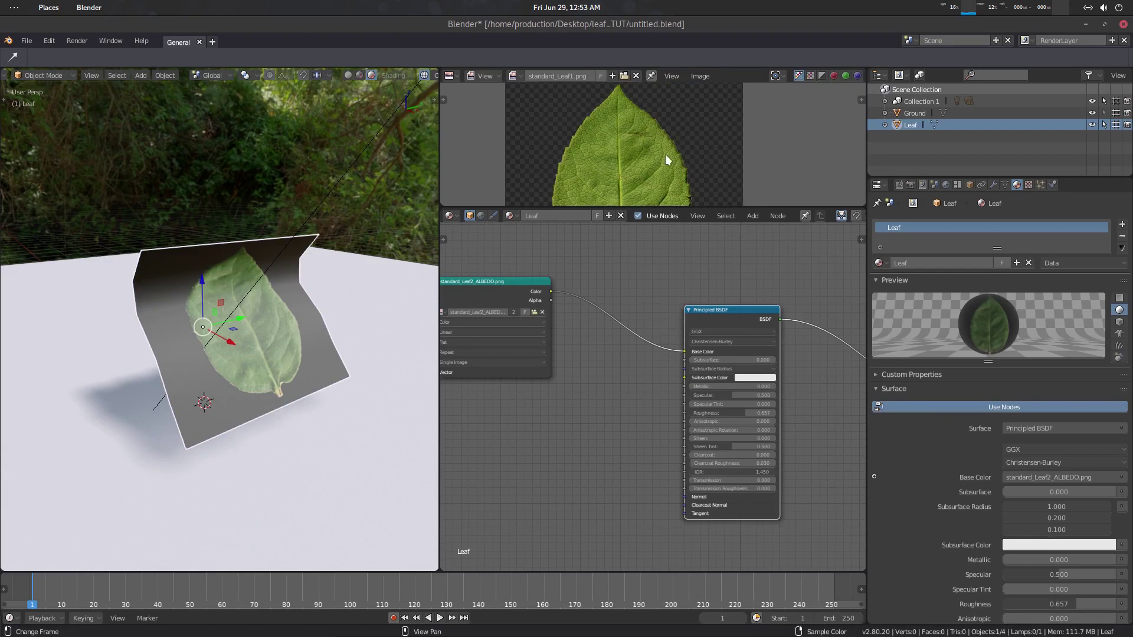
pyautogui.scroll(-4, 669, 158)
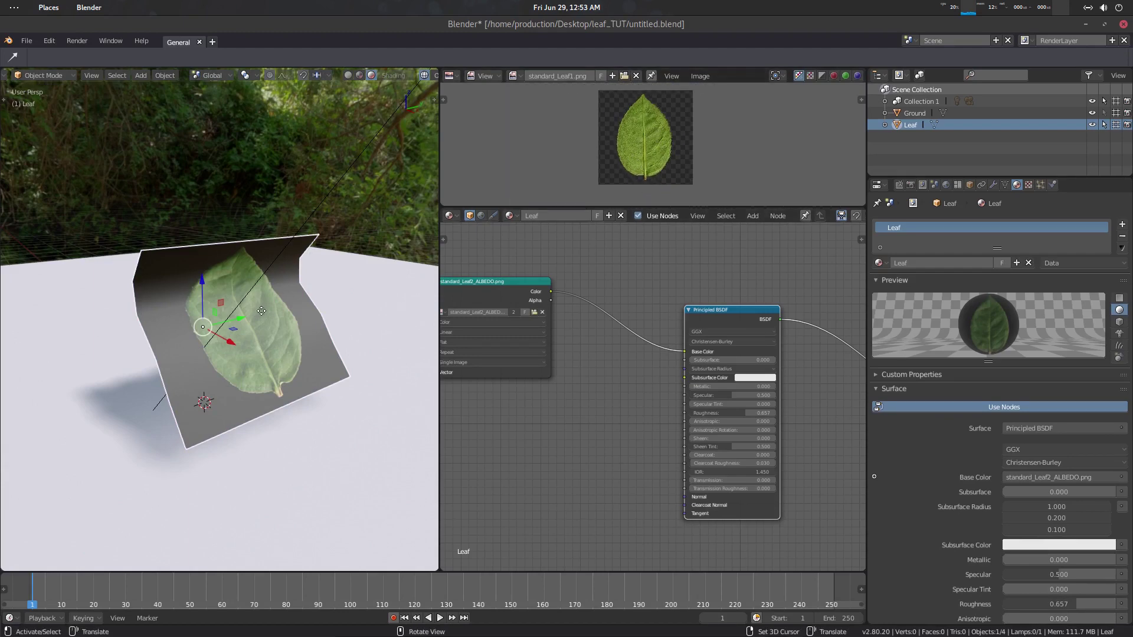
pyautogui.moveTo(260, 313)
pyautogui.mouseDown(button='middle')
pyautogui.moveTo(227, 308)
pyautogui.moveTo(240, 303)
pyautogui.mouseUp(button='middle')
pyautogui.scroll(4, 236, 307)
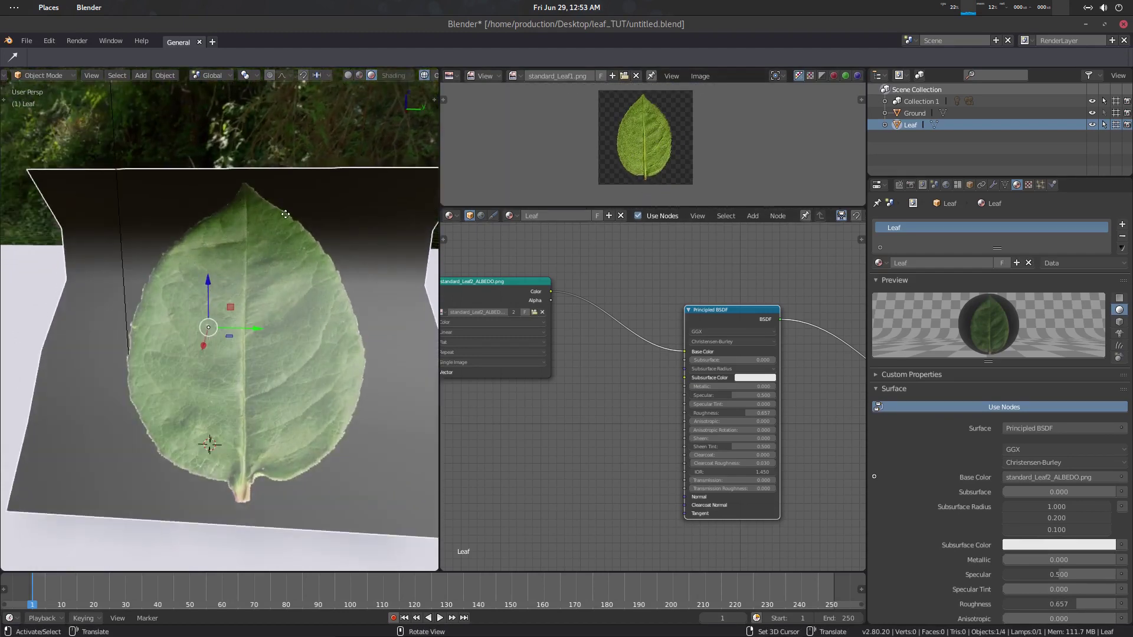
pyautogui.moveTo(530, 420); pyautogui.dragTo(649, 453, button='middle')
pyautogui.moveTo(526, 456); pyautogui.dragTo(619, 457, button='middle')
pyautogui.scroll(-4, 614, 451)
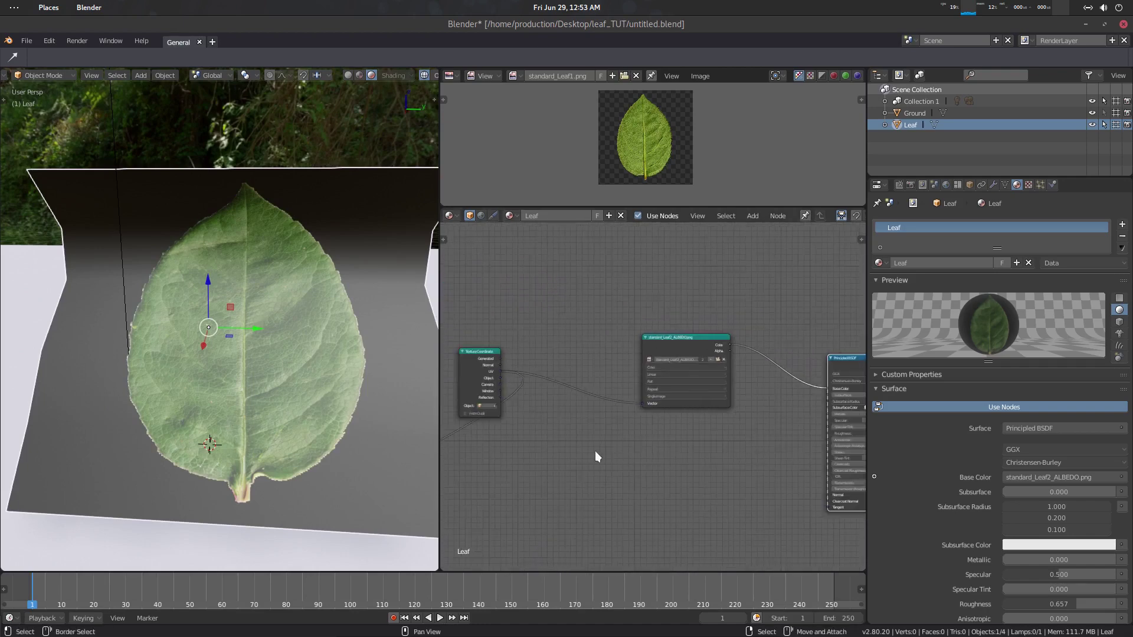
pyautogui.moveTo(500, 344); pyautogui.dragTo(523, 345, button='middle')
pyautogui.moveTo(709, 448); pyautogui.dragTo(562, 403, button='middle')
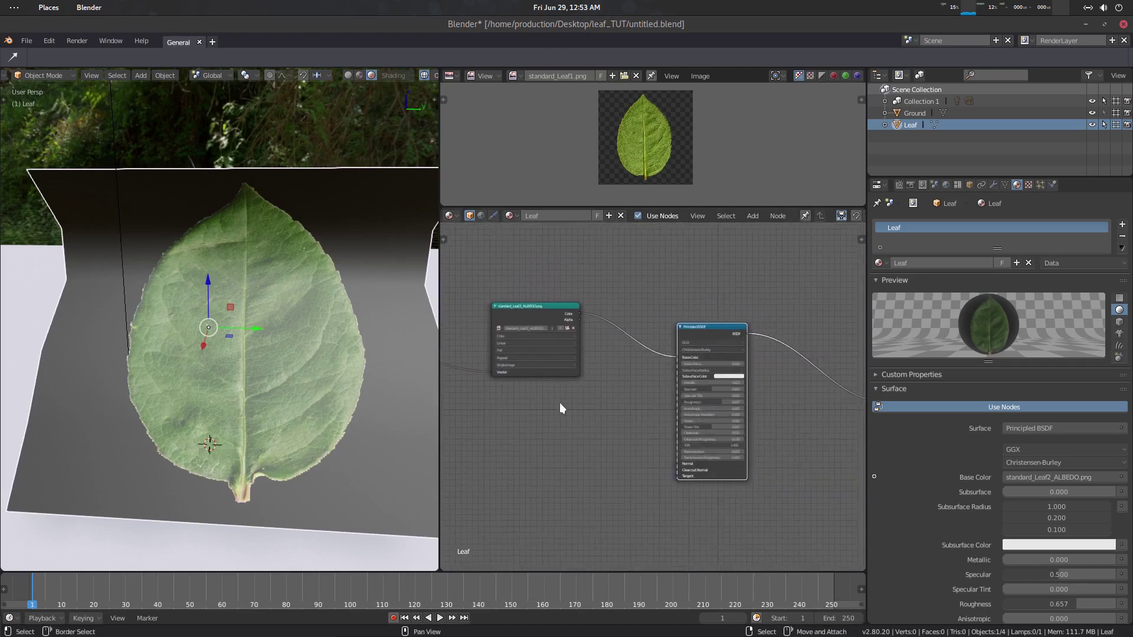
pyautogui.scroll(3, 633, 384)
pyautogui.moveTo(636, 405); pyautogui.dragTo(560, 399, button='middle')
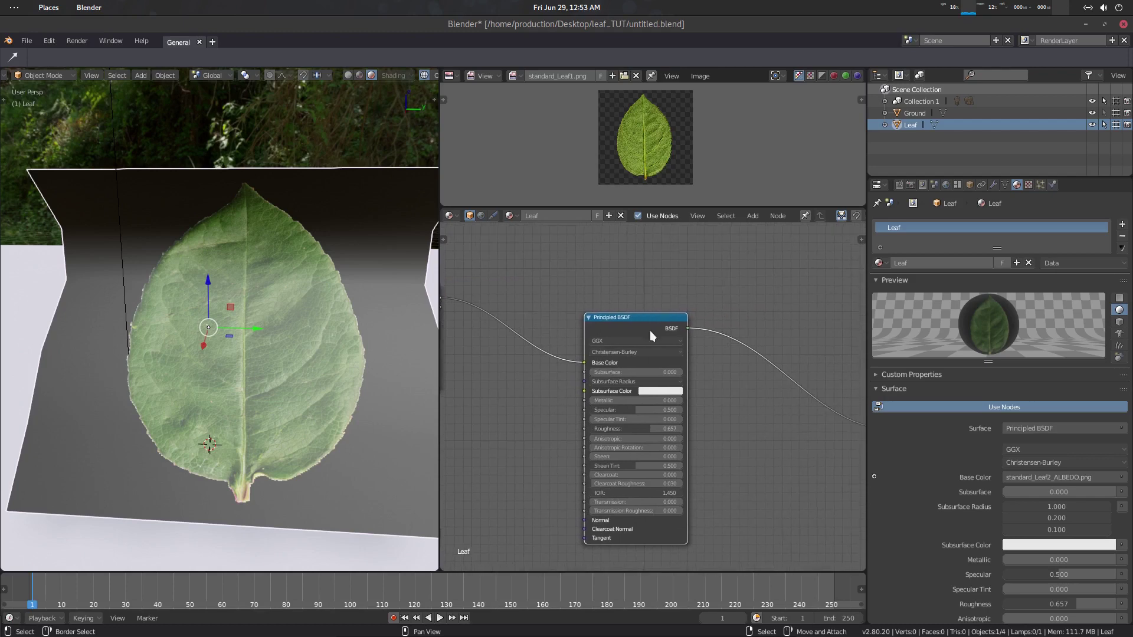
pyautogui.moveTo(718, 447); pyautogui.dragTo(610, 411, button='middle')
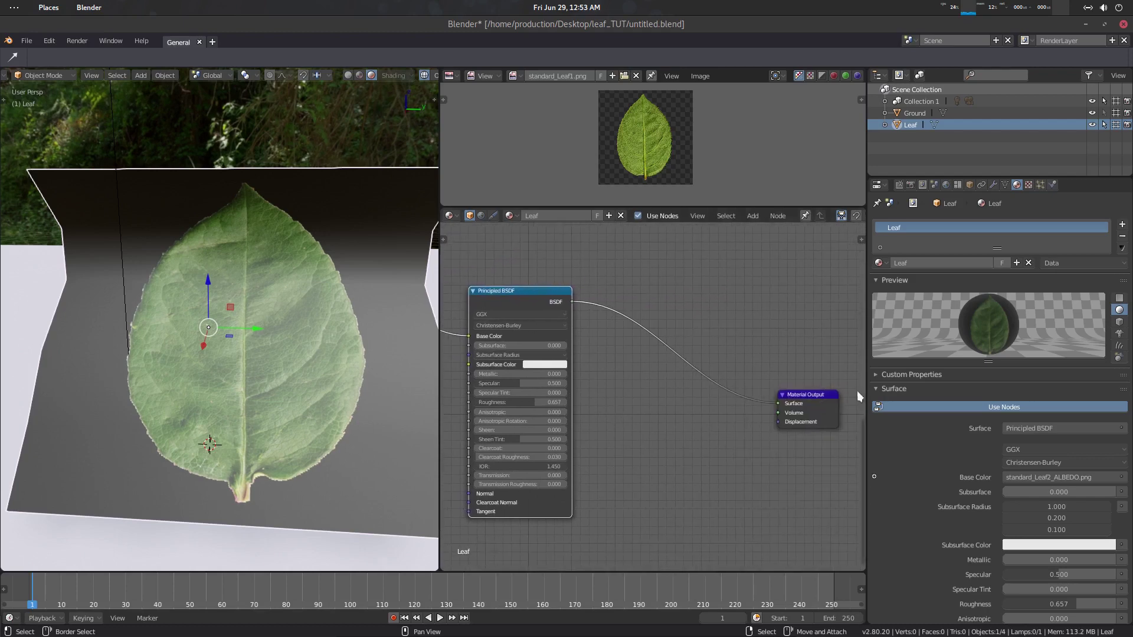
pyautogui.moveTo(677, 464); pyautogui.dragTo(730, 461, button='middle')
pyautogui.moveTo(193, 360); pyautogui.dragTo(236, 346, button='middle')
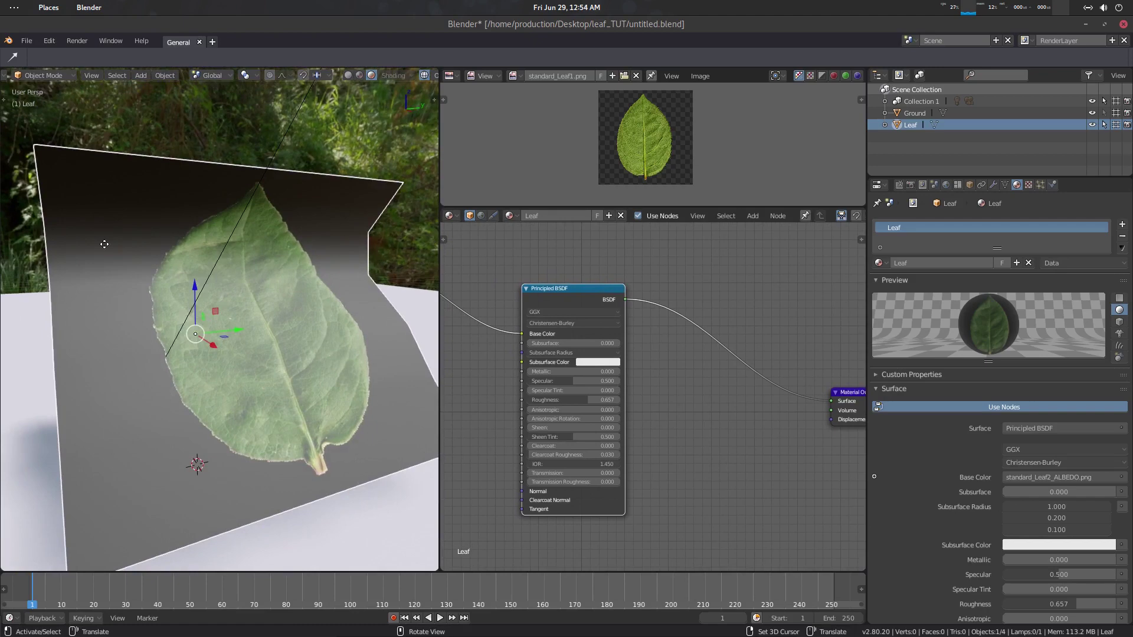
pyautogui.moveTo(282, 219); pyautogui.dragTo(229, 317, button='middle')
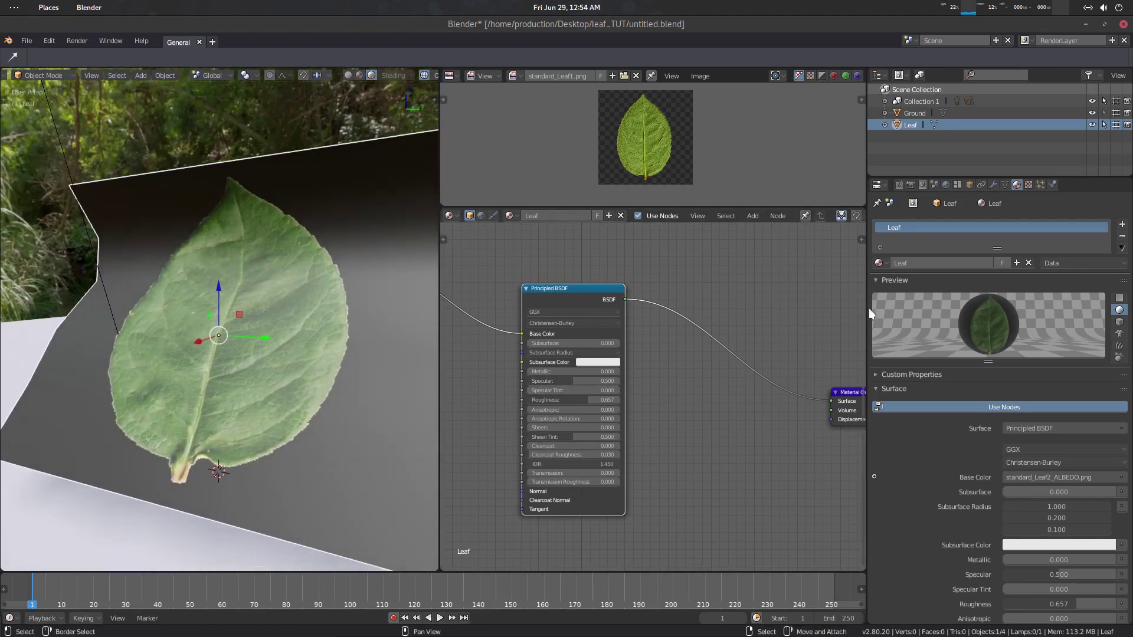
# Collapse the leaf material's preview
pyautogui.click(893, 279)
pyautogui.click(896, 279)
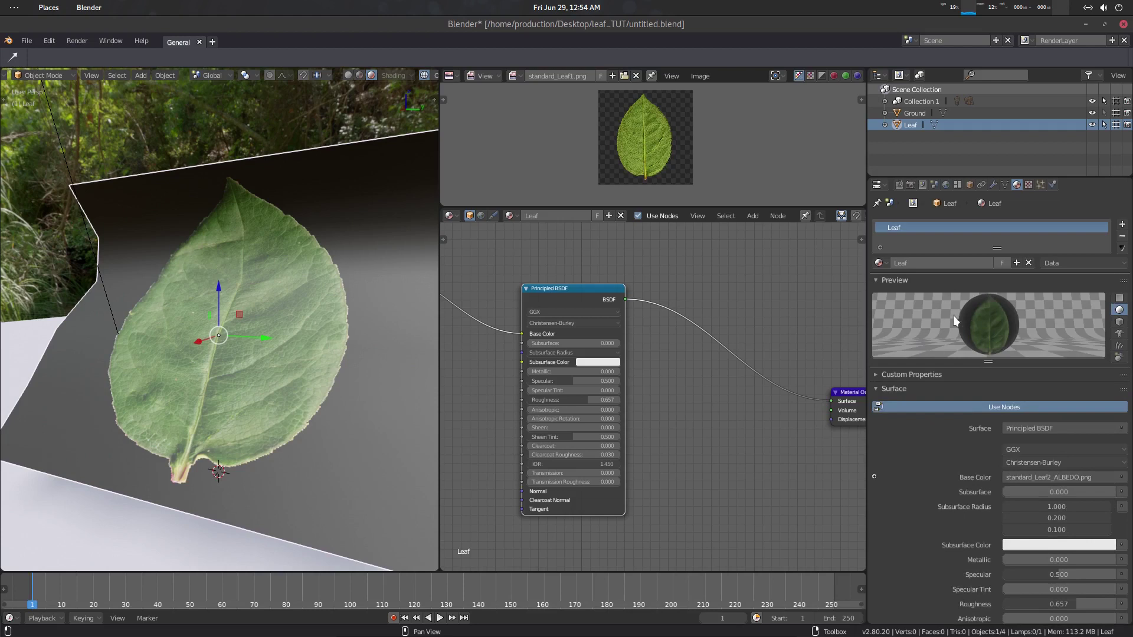
pyautogui.click(897, 280)
pyautogui.click(898, 280)
pyautogui.click(901, 281)
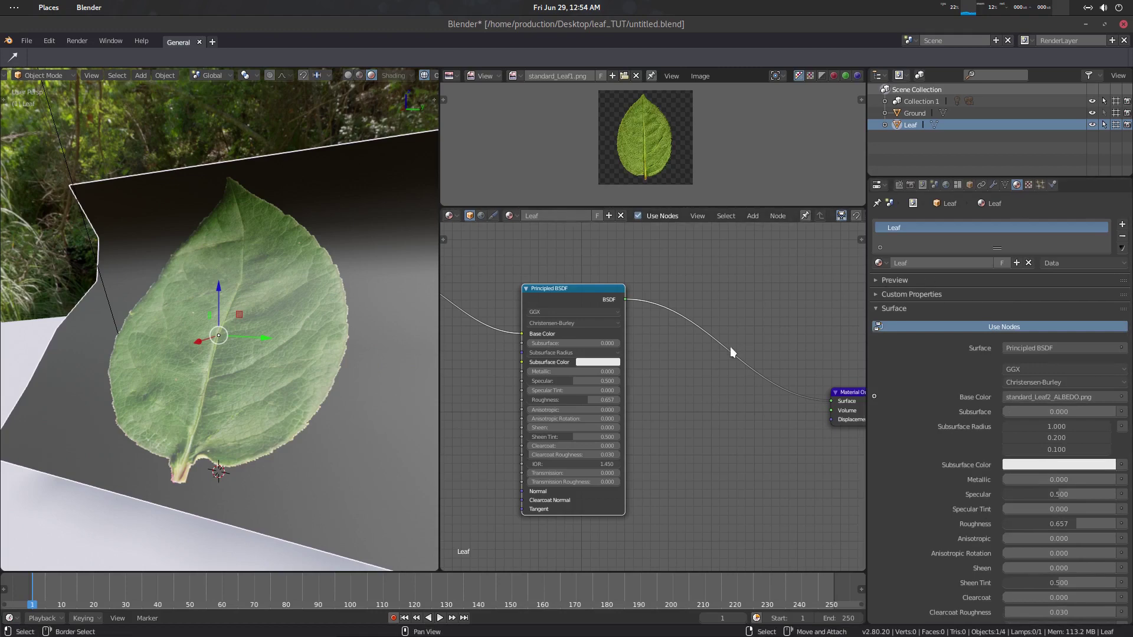
# Save the current Blender file
pyautogui.moveTo(228, 337); pyautogui.dragTo(252, 340, button='middle')
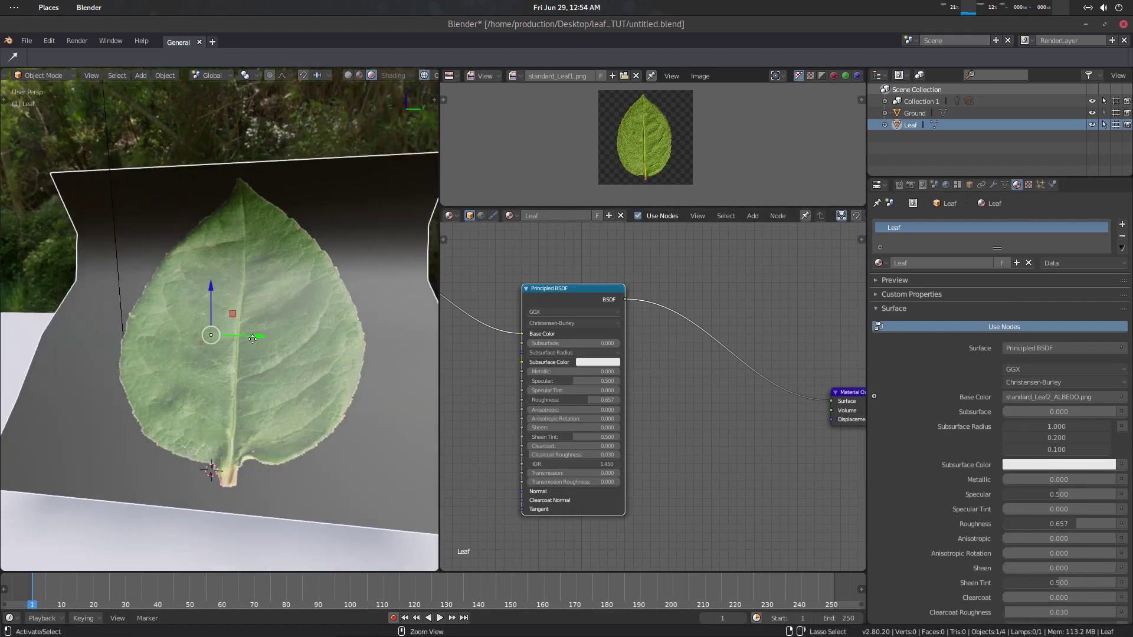
pyautogui.hotkey('ctrl', 's')
pyautogui.click(252, 340)
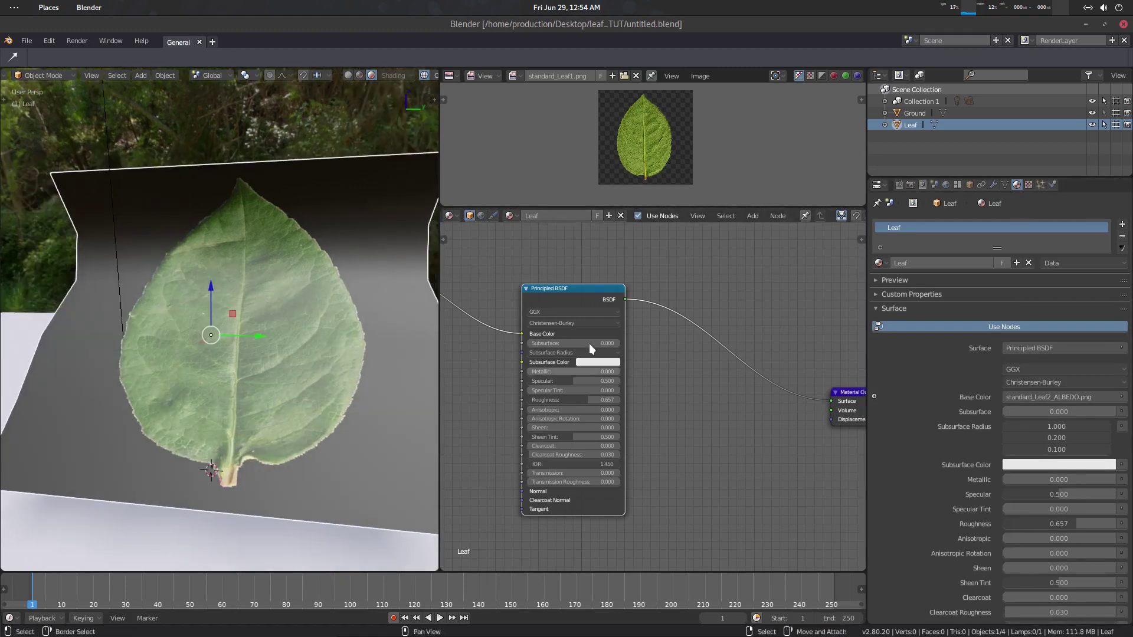
# Add a Transparent BSDF node below the link between the Principled BSDF and the Material Output
pyautogui.moveTo(696, 405); pyautogui.dragTo(728, 396, button='middle')
pyautogui.moveTo(250, 348); pyautogui.dragTo(308, 345, button='middle')
pyautogui.moveTo(773, 455); pyautogui.dragTo(710, 442, button='middle')
pyautogui.moveTo(558, 270); pyautogui.dragTo(534, 254)
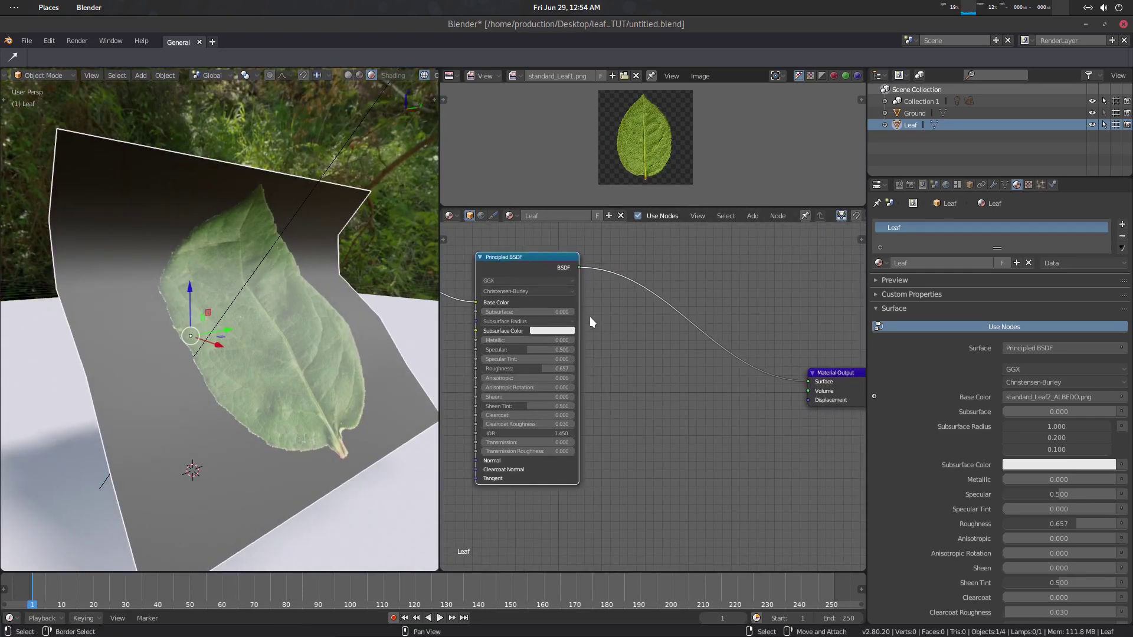
pyautogui.hotkey('shift', 'a')
pyautogui.click(636, 374)
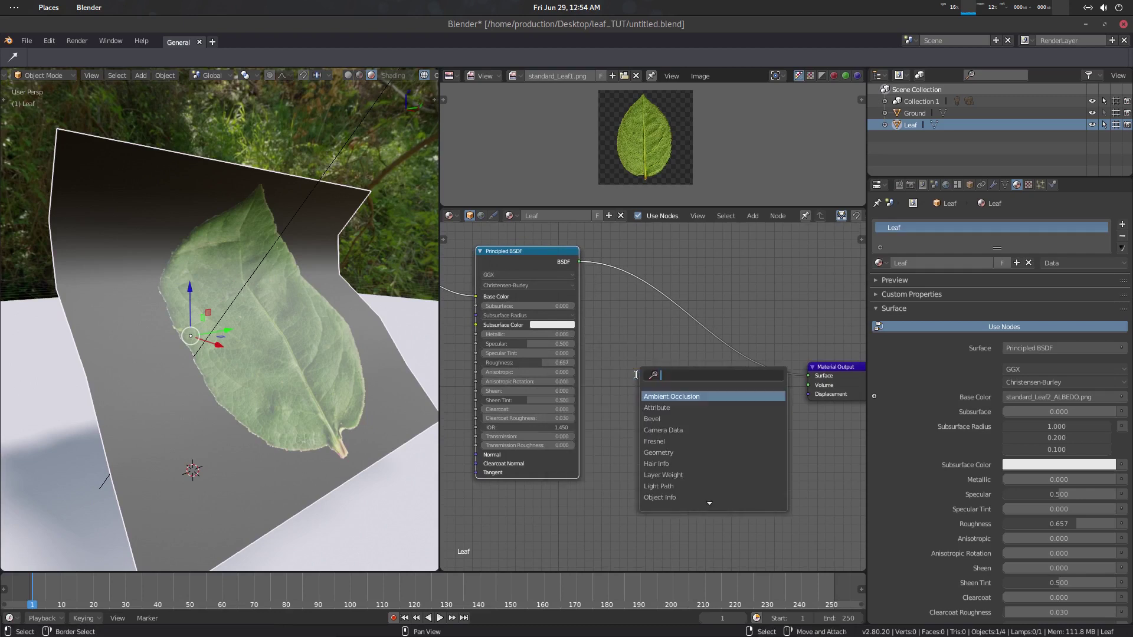
pyautogui.write('tra')
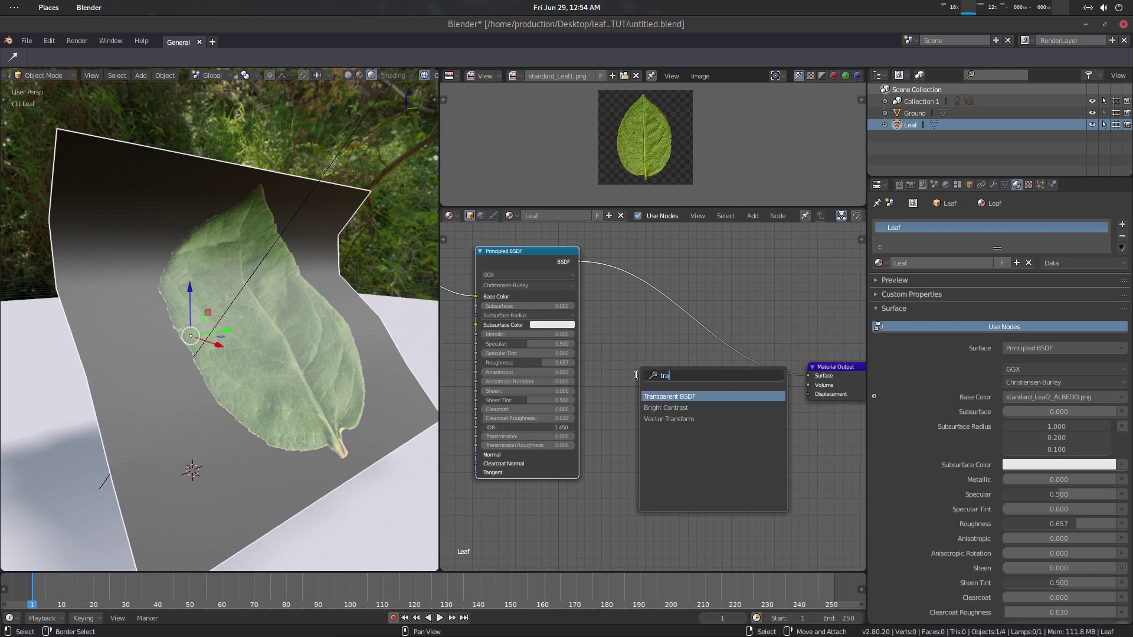
pyautogui.press('Return')
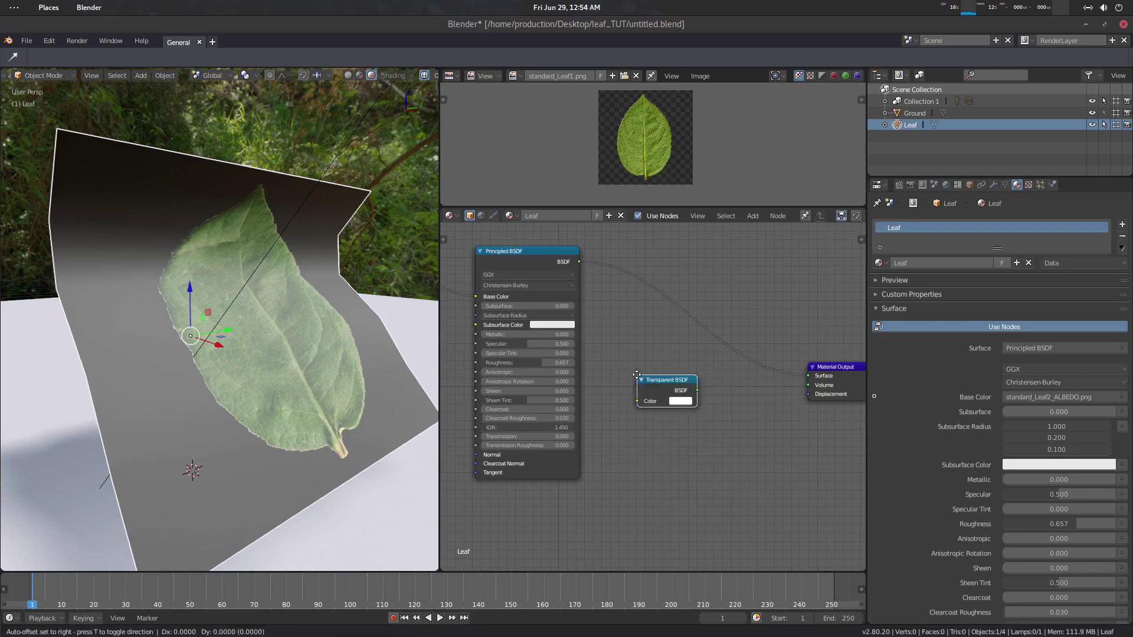
pyautogui.click(626, 458)
# Insert a Mix Shader between the Principled BSDF and Material Output, and connect the Transparent BSDF to its second shader input
pyautogui.hotkey('shift', 'a')
pyautogui.click(654, 359)
pyautogui.write('mix')
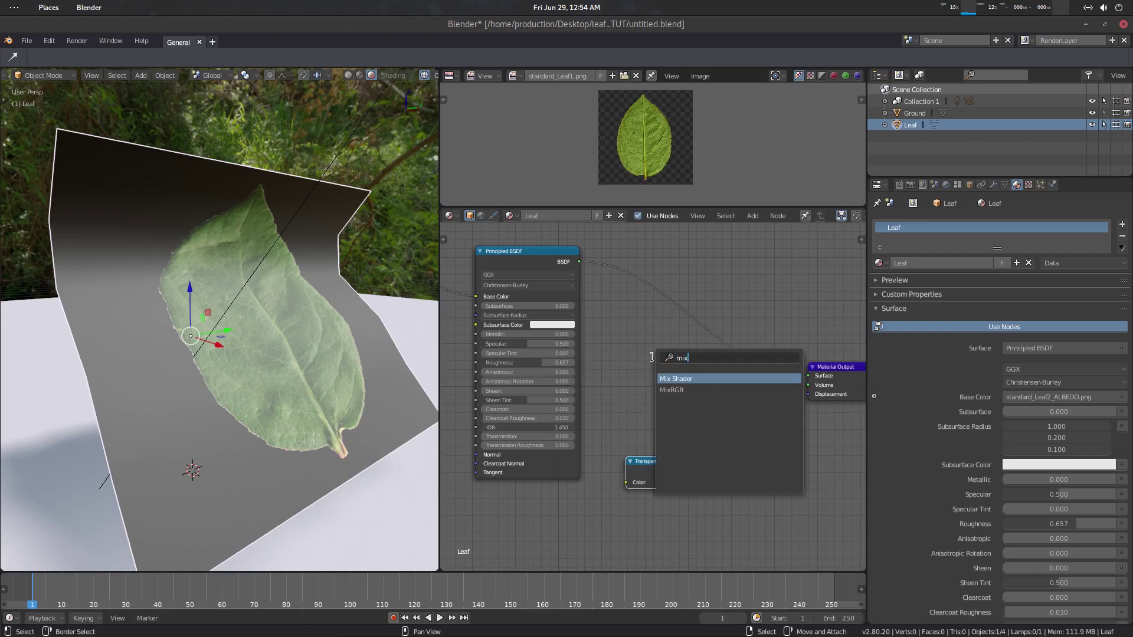
pyautogui.press('Return')
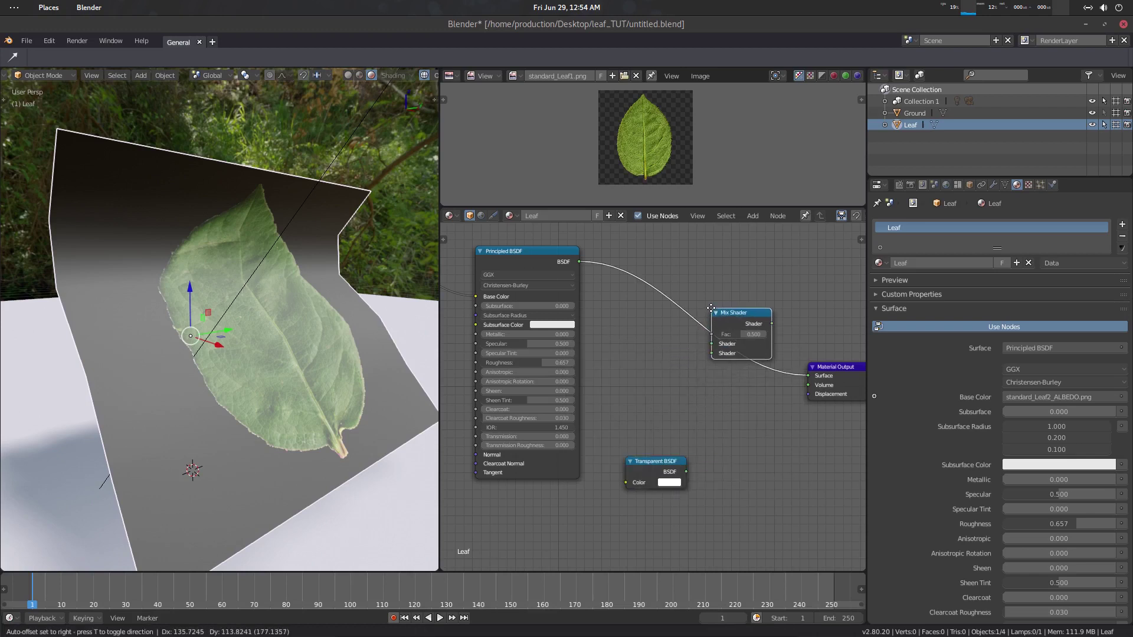
pyautogui.click(712, 307)
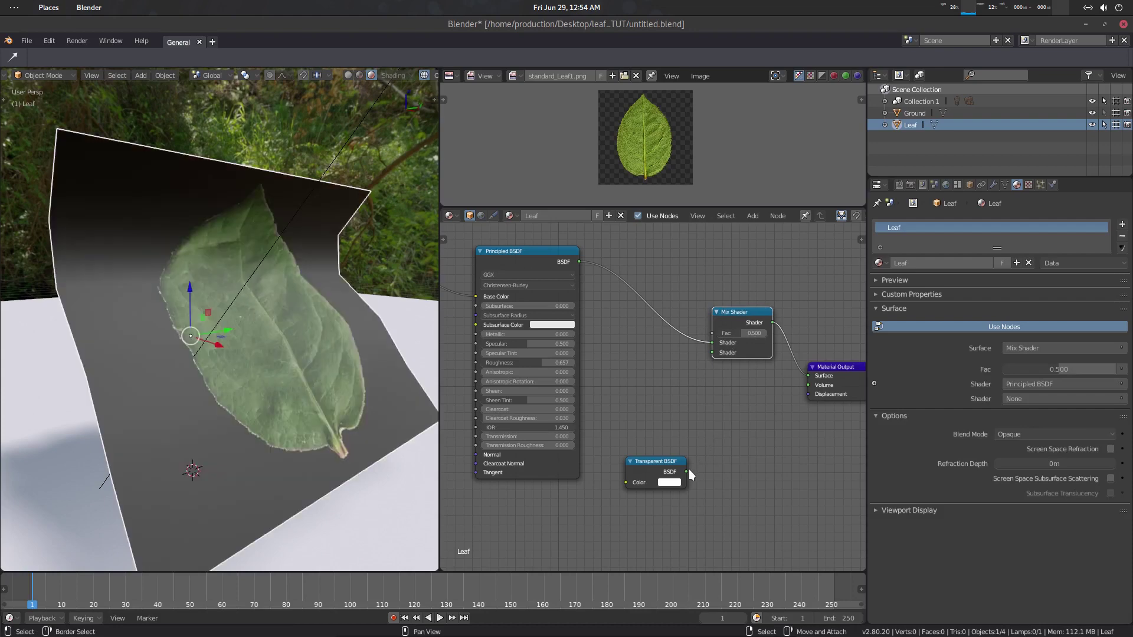
pyautogui.moveTo(686, 471); pyautogui.dragTo(716, 356)
# Connect the Alpha output of the standard_Leaf2_ALBEDO.png texture to the Mix Shader's Fac input
pyautogui.moveTo(601, 315); pyautogui.dragTo(703, 410, button='middle')
pyautogui.scroll(-6, 691, 421)
pyautogui.scroll(1, 683, 429)
pyautogui.moveTo(522, 395); pyautogui.dragTo(668, 384, button='middle')
pyautogui.scroll(5, 567, 340)
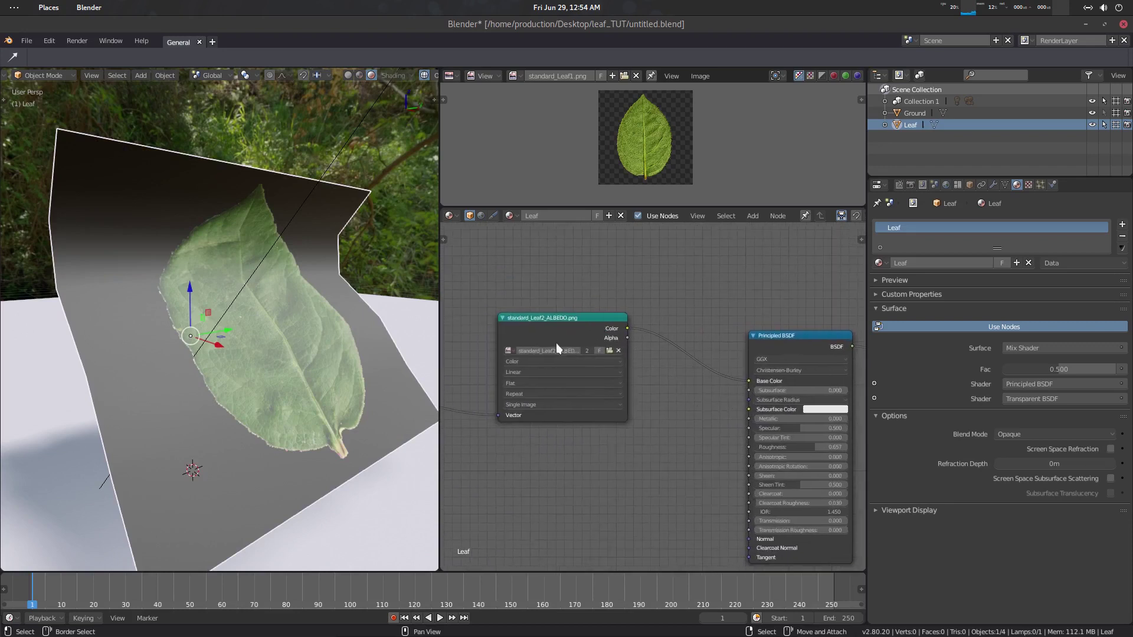
pyautogui.moveTo(628, 337); pyautogui.dragTo(675, 403)
pyautogui.moveTo(675, 403); pyautogui.dragTo(561, 401, button='middle')
pyautogui.moveTo(496, 323); pyautogui.dragTo(830, 397)
# Move the Mix Shader node upward, above the level of the Principled BSDF
pyautogui.moveTo(413, 389); pyautogui.dragTo(364, 378, button='middle')
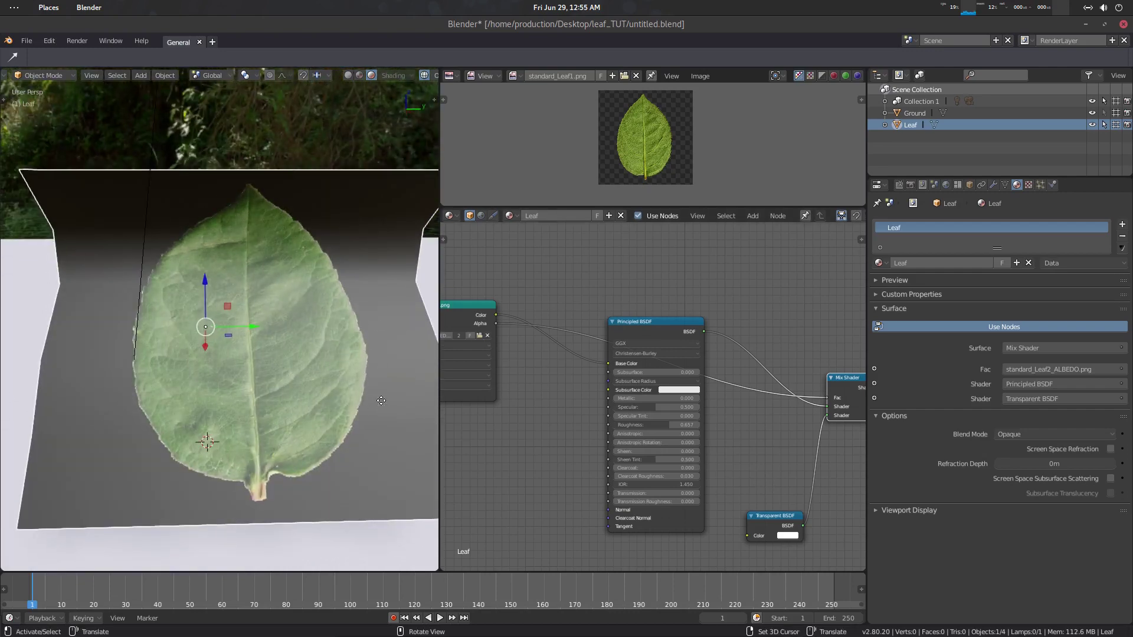
pyautogui.moveTo(744, 442); pyautogui.dragTo(642, 421, button='middle')
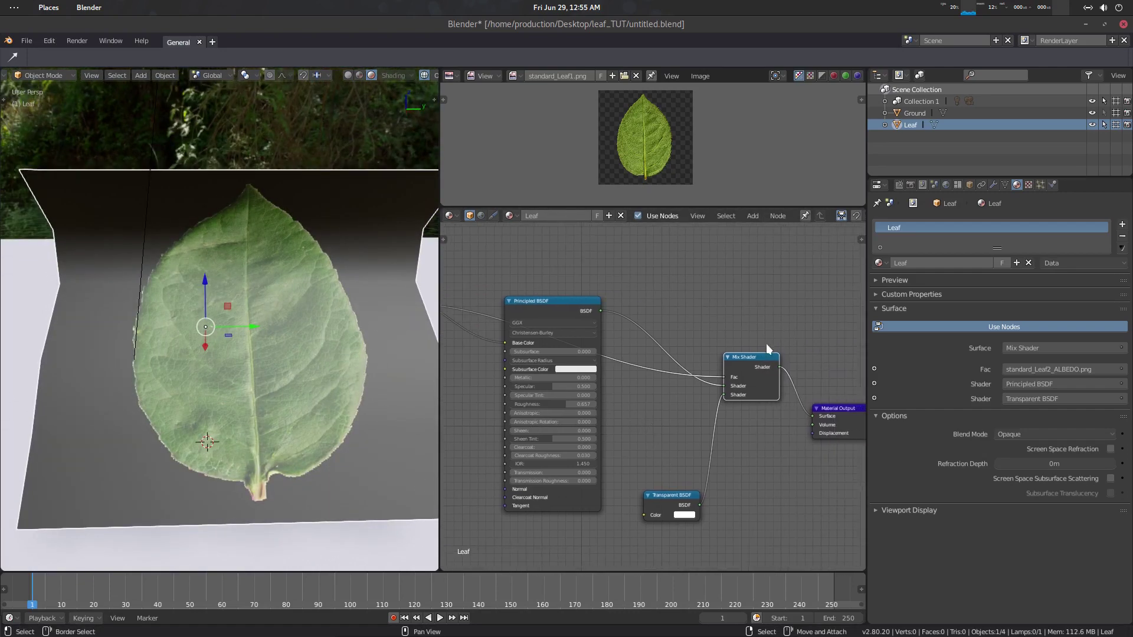
pyautogui.moveTo(754, 355); pyautogui.dragTo(764, 258)
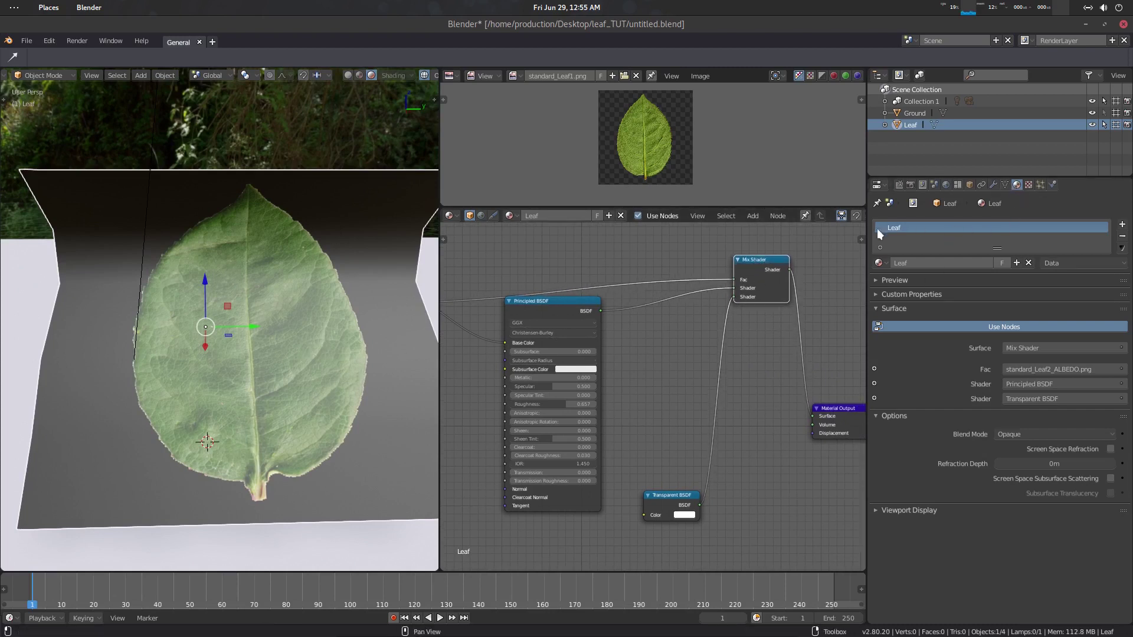
# Set the leaf material's blend mode to Alpha Clip and check the cutout on the leaf plane
pyautogui.click(896, 417)
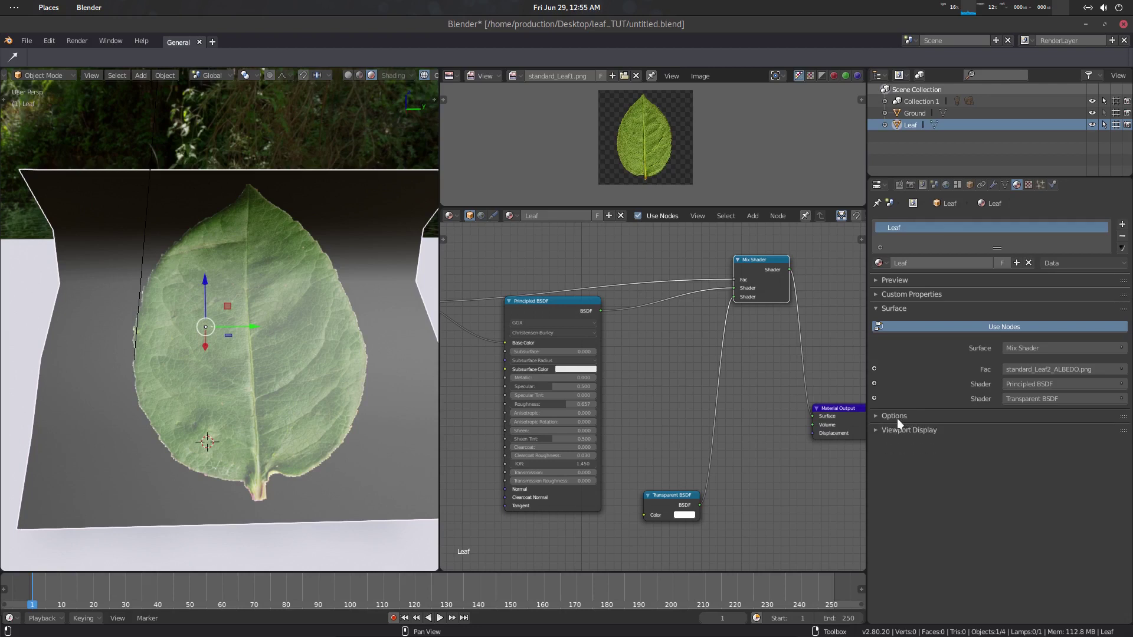
pyautogui.click(895, 416)
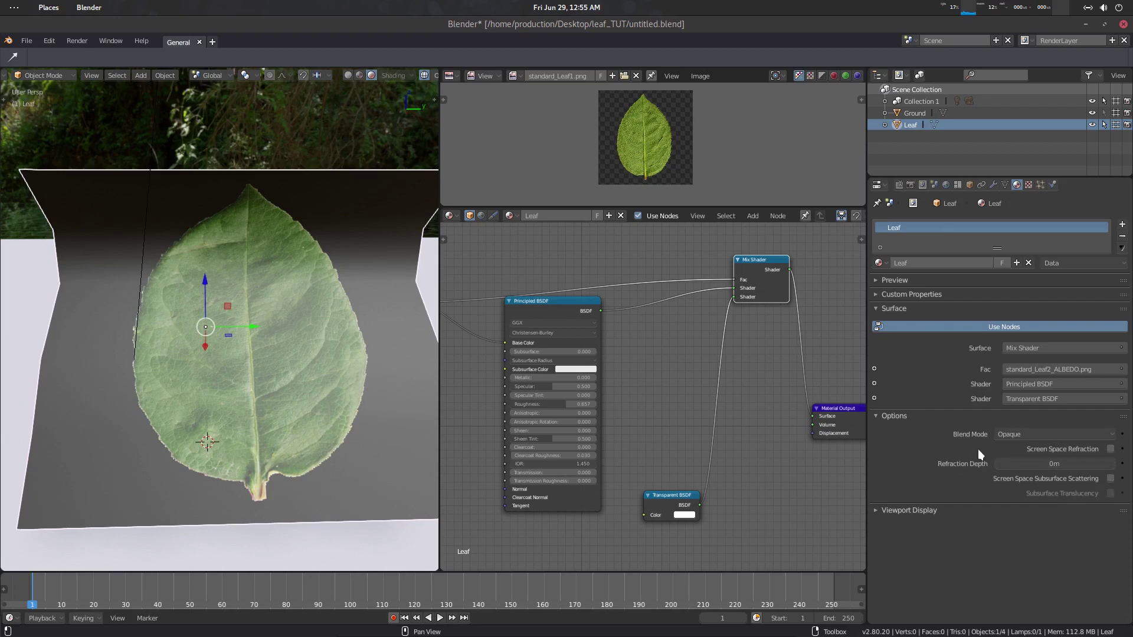
pyautogui.click(1029, 434)
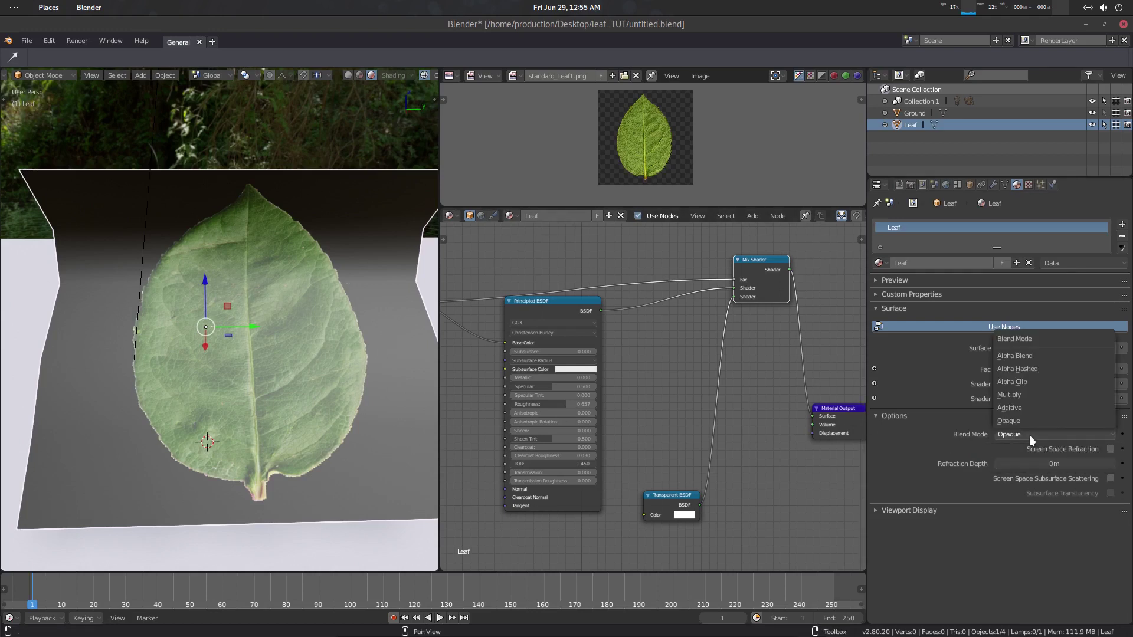
pyautogui.click(1022, 383)
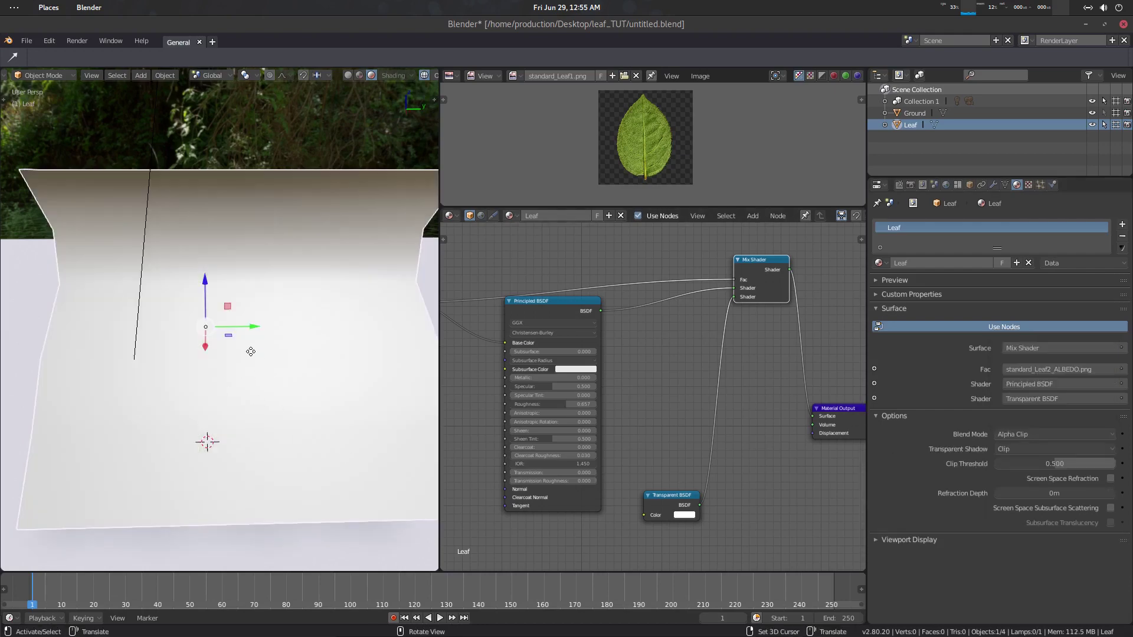
pyautogui.moveTo(245, 348); pyautogui.dragTo(271, 233, button='middle')
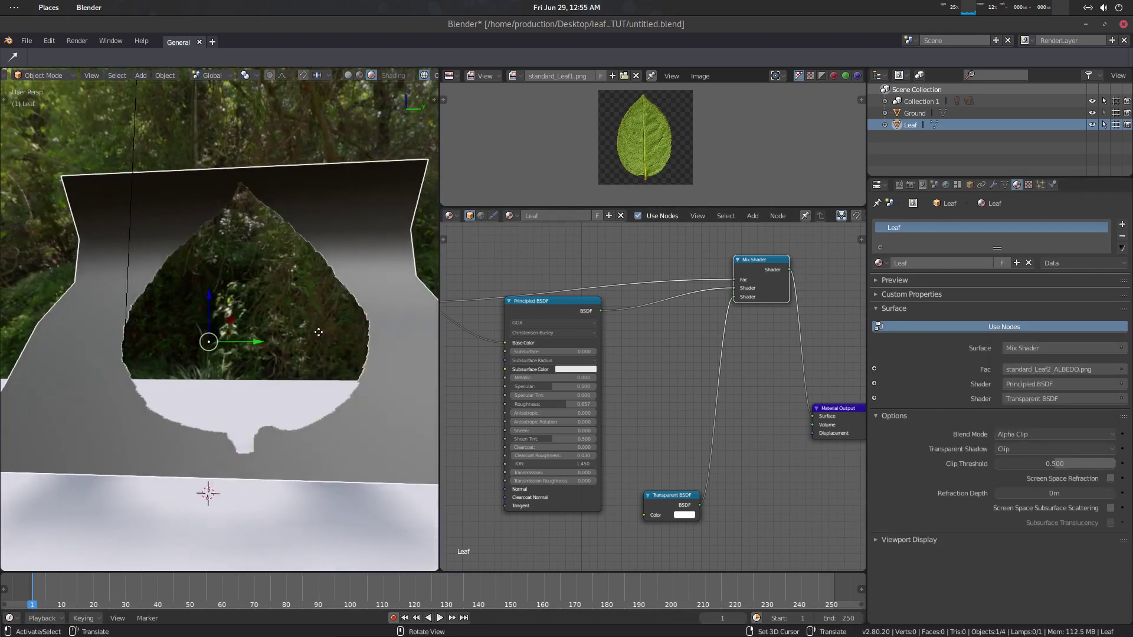
# Set the leaf material's transparent shadow to None and view the leaf plane
pyautogui.moveTo(251, 328); pyautogui.dragTo(268, 360, button='middle')
pyautogui.click(1030, 447)
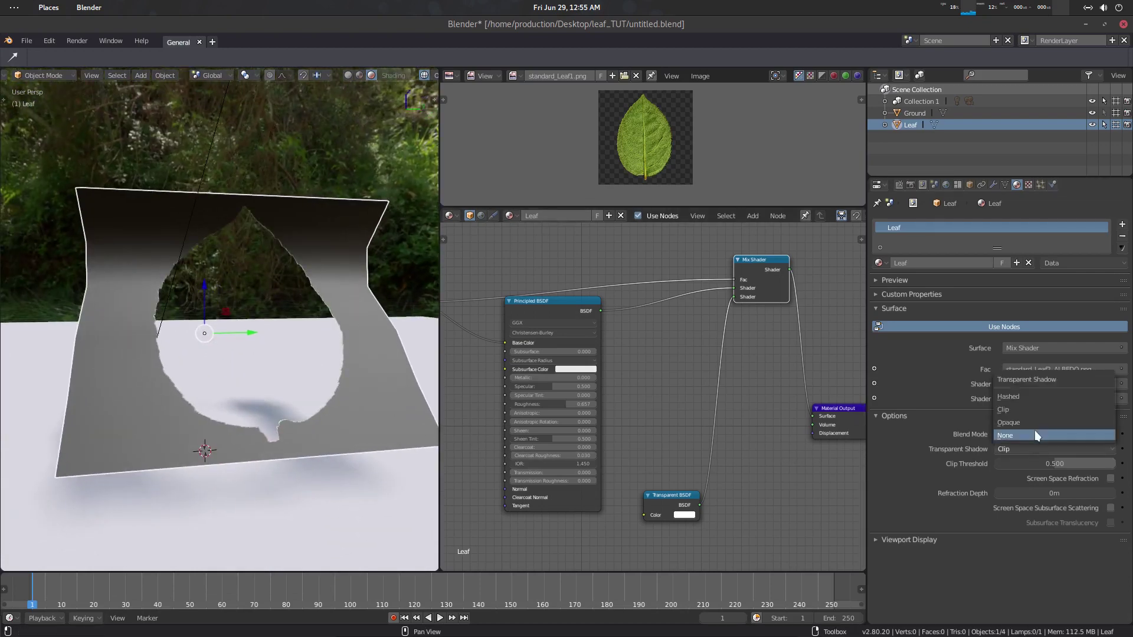
pyautogui.click(1034, 435)
pyautogui.moveTo(302, 374); pyautogui.dragTo(279, 371, button='middle')
# Swap the Mix Shader's shader inputs, with the Transparent BSDF in the first and the Principled BSDF in the second
pyautogui.moveTo(769, 332); pyautogui.dragTo(747, 348, button='middle')
pyautogui.scroll(2, 667, 367)
pyautogui.moveTo(591, 392)
pyautogui.mouseDown(button='middle')
pyautogui.moveTo(656, 392)
pyautogui.moveTo(595, 403)
pyautogui.mouseUp(button='middle')
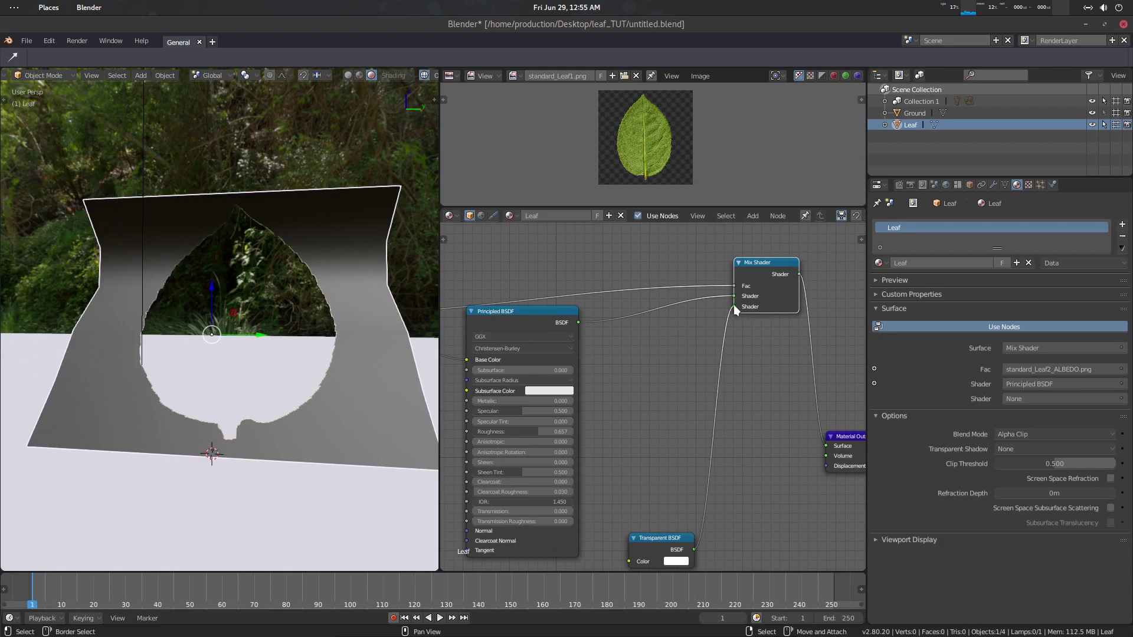
pyautogui.moveTo(734, 303); pyautogui.dragTo(736, 295)
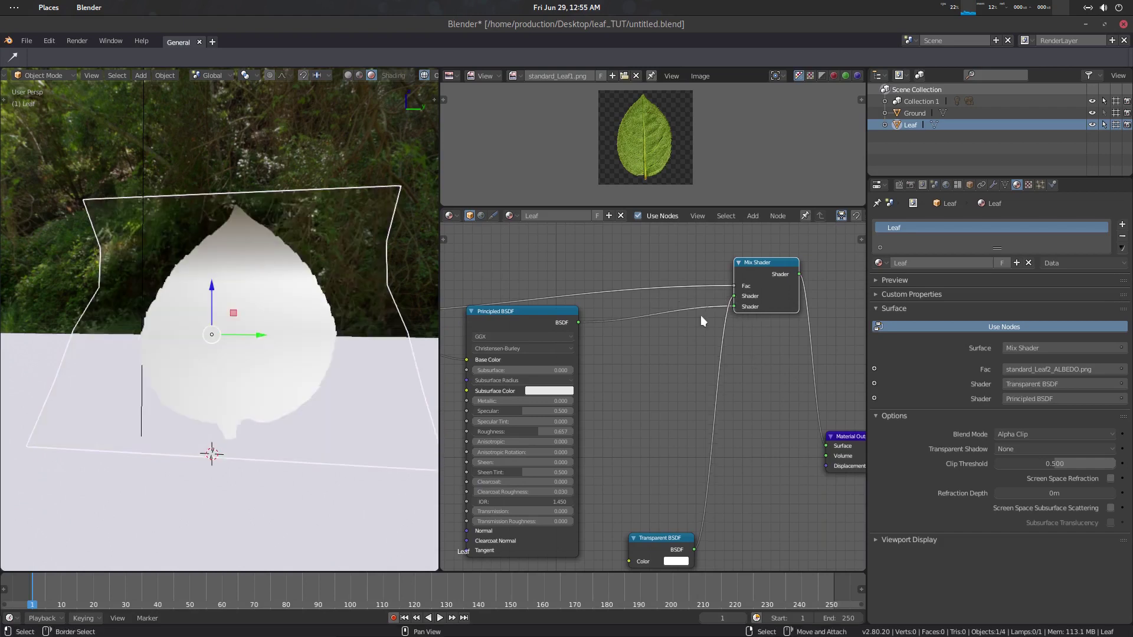
# Save the file over the existing one and view the cut-out leaf from several angles
pyautogui.moveTo(236, 331)
pyautogui.mouseDown(button='middle')
pyautogui.moveTo(299, 324)
pyautogui.moveTo(262, 295)
pyautogui.moveTo(189, 302)
pyautogui.moveTo(222, 307)
pyautogui.mouseUp(button='middle')
pyautogui.hotkey('ctrl', 's')
pyautogui.click(261, 295)
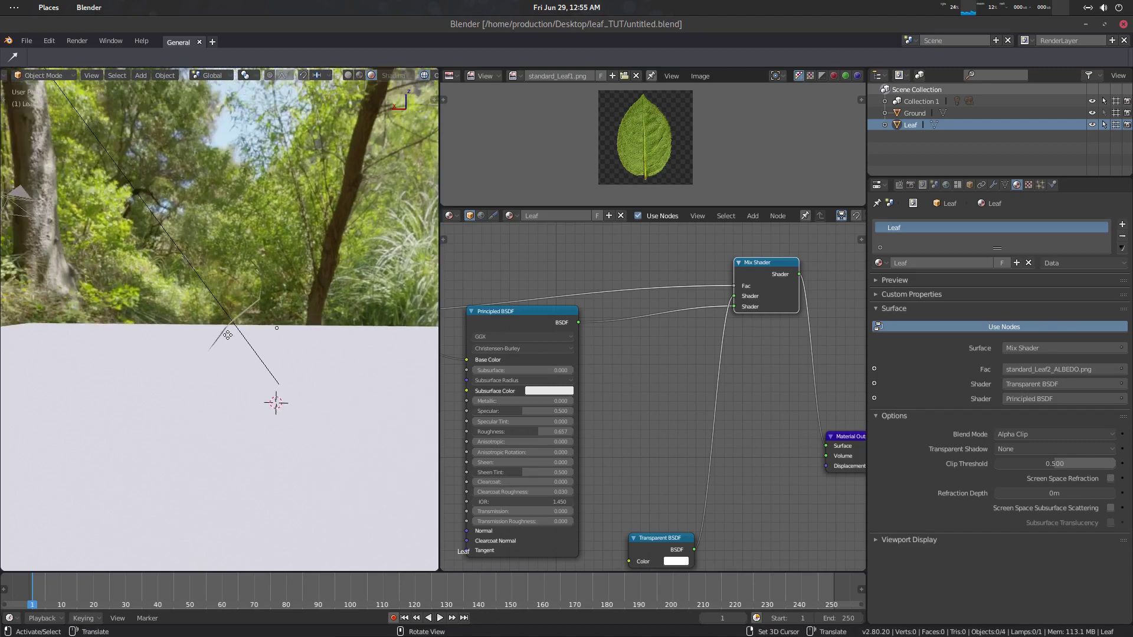
pyautogui.moveTo(281, 390); pyautogui.dragTo(303, 361, button='middle')
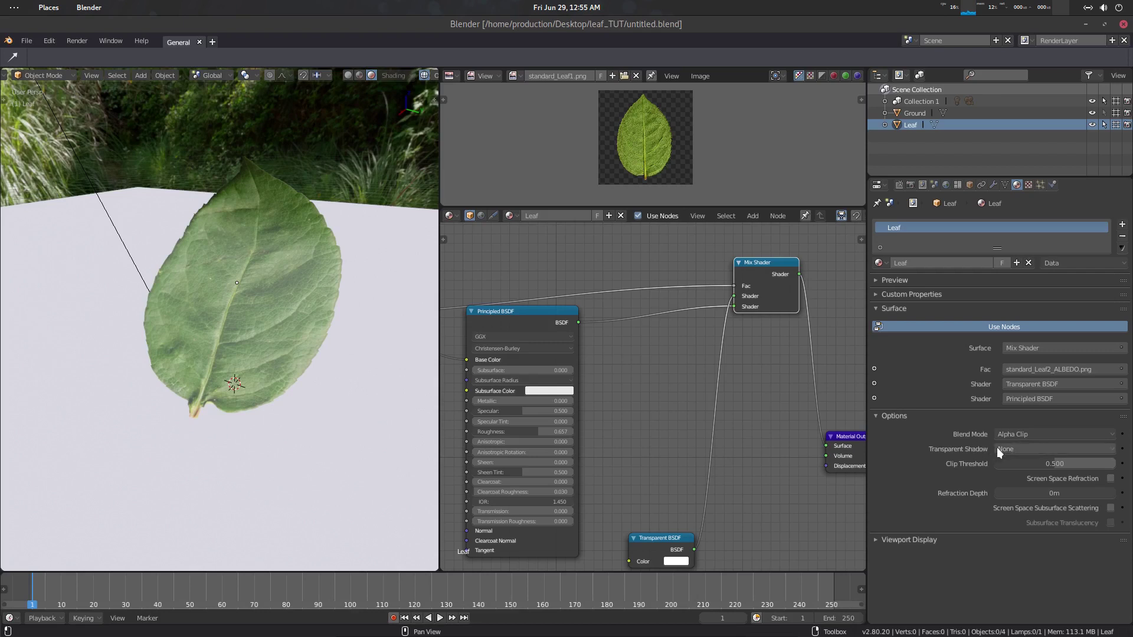
# Set the leaf material's transparent shadow to Clip and check the shadow on the ground
pyautogui.click(1035, 450)
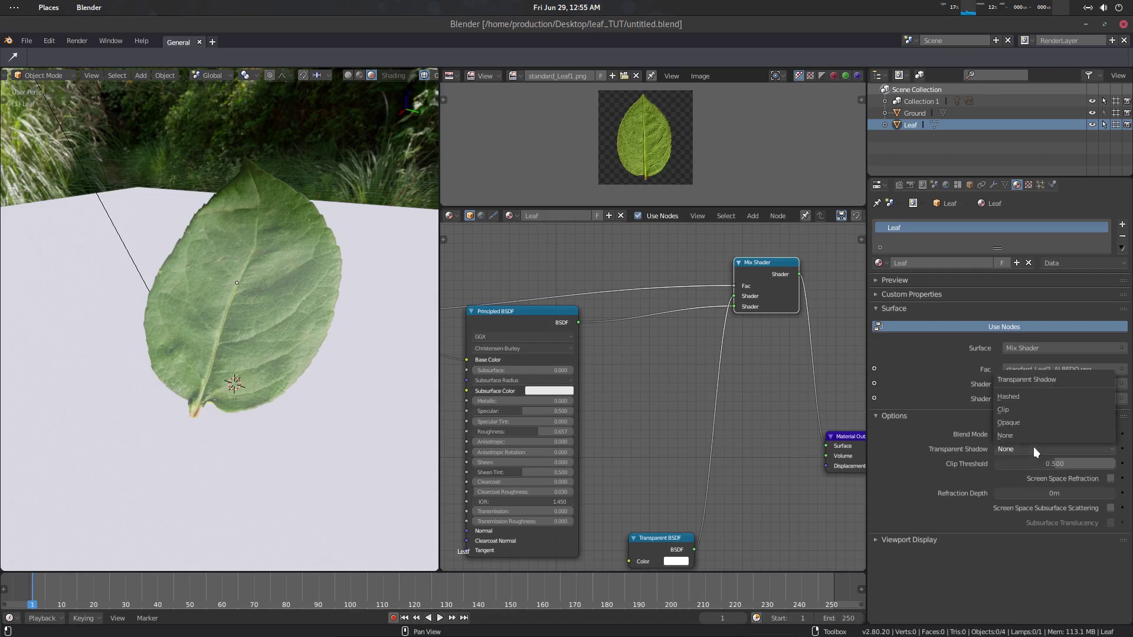
pyautogui.click(1036, 411)
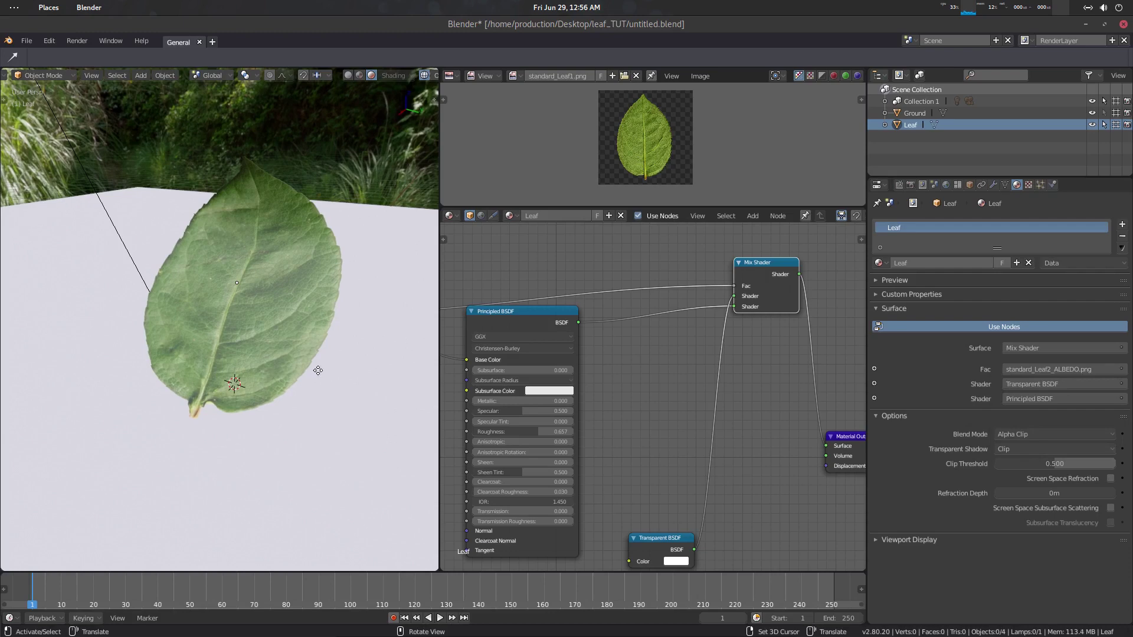
pyautogui.moveTo(328, 354); pyautogui.dragTo(251, 250, button='middle')
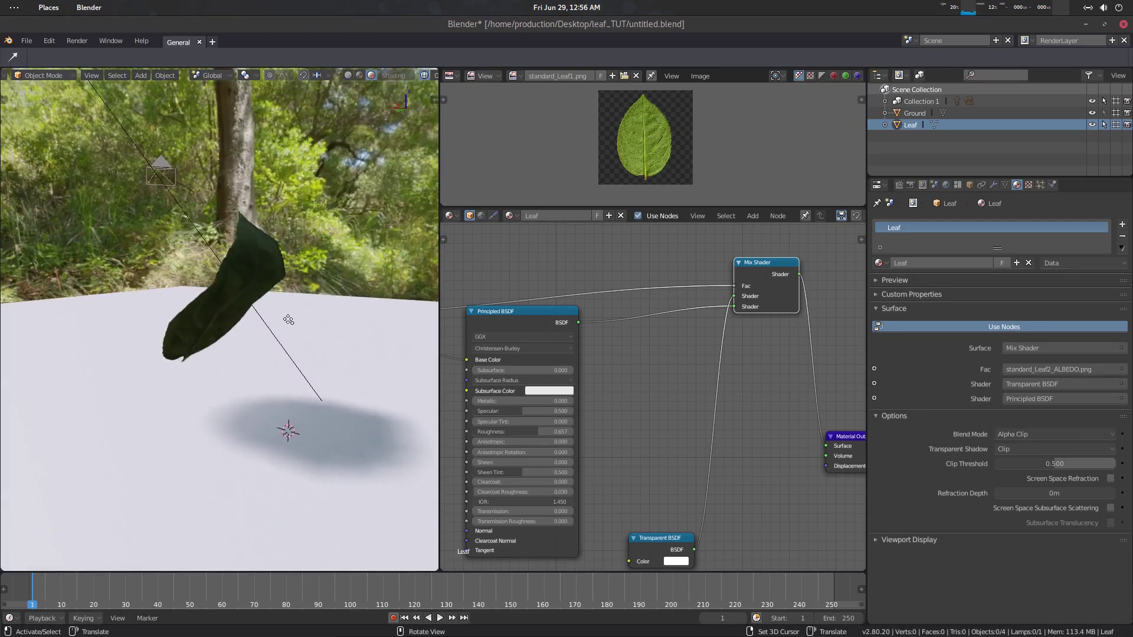
pyautogui.moveTo(252, 385); pyautogui.dragTo(224, 367, button='middle')
# Try the Opaque transparent shadow on the leaf material, check the ground shadow, and return to Clip
pyautogui.click(1011, 451)
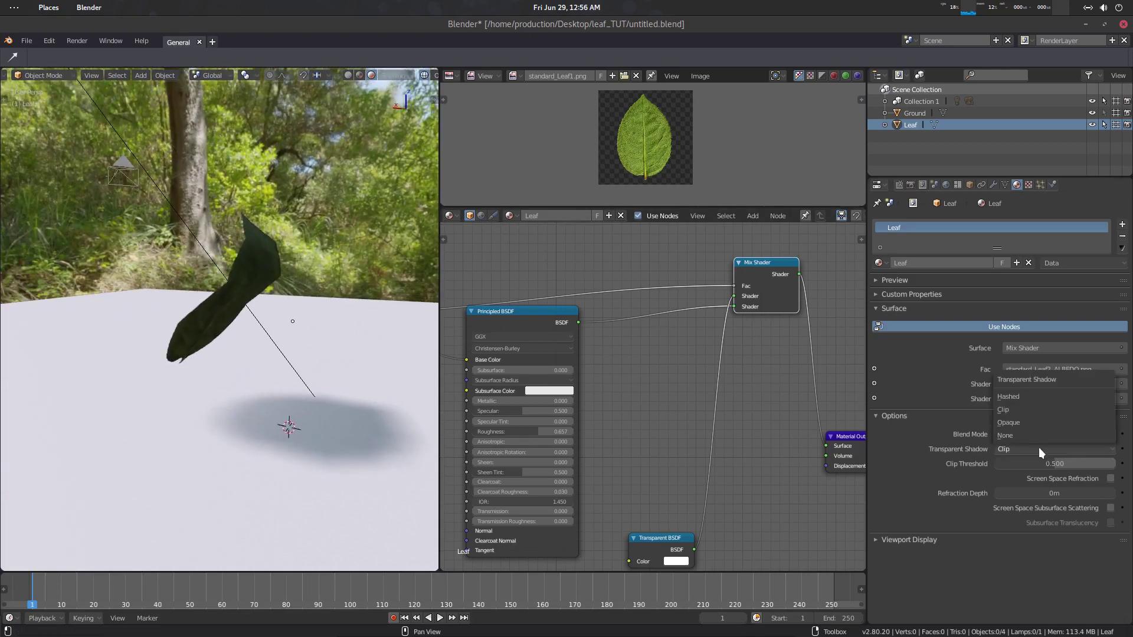
pyautogui.click(1014, 423)
pyautogui.moveTo(234, 307); pyautogui.dragTo(208, 279, button='middle')
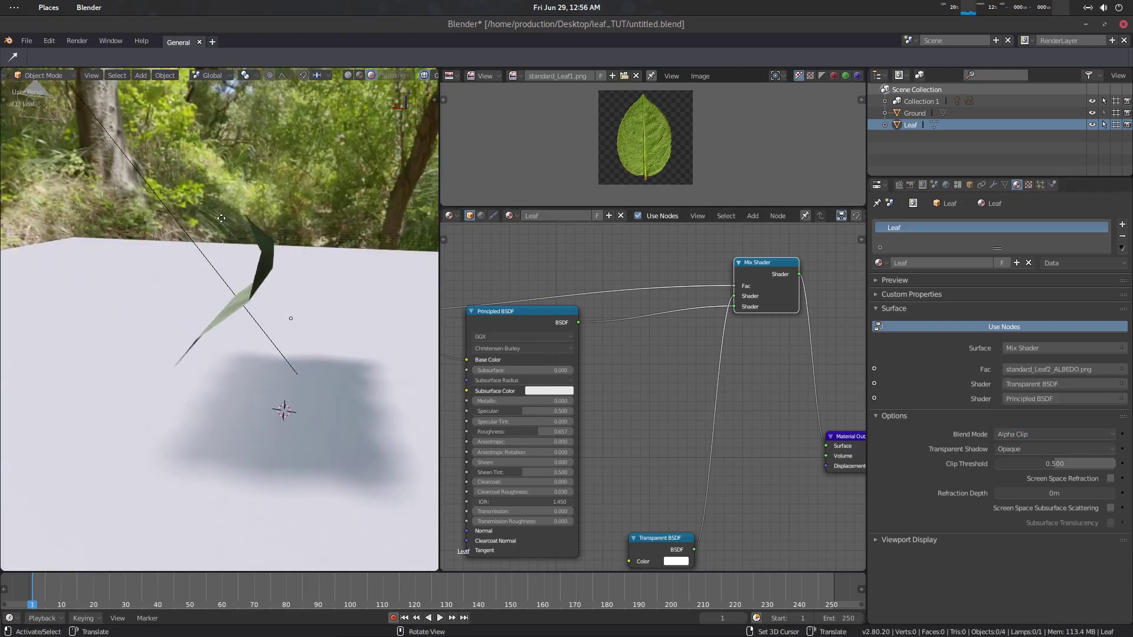
pyautogui.click(1026, 450)
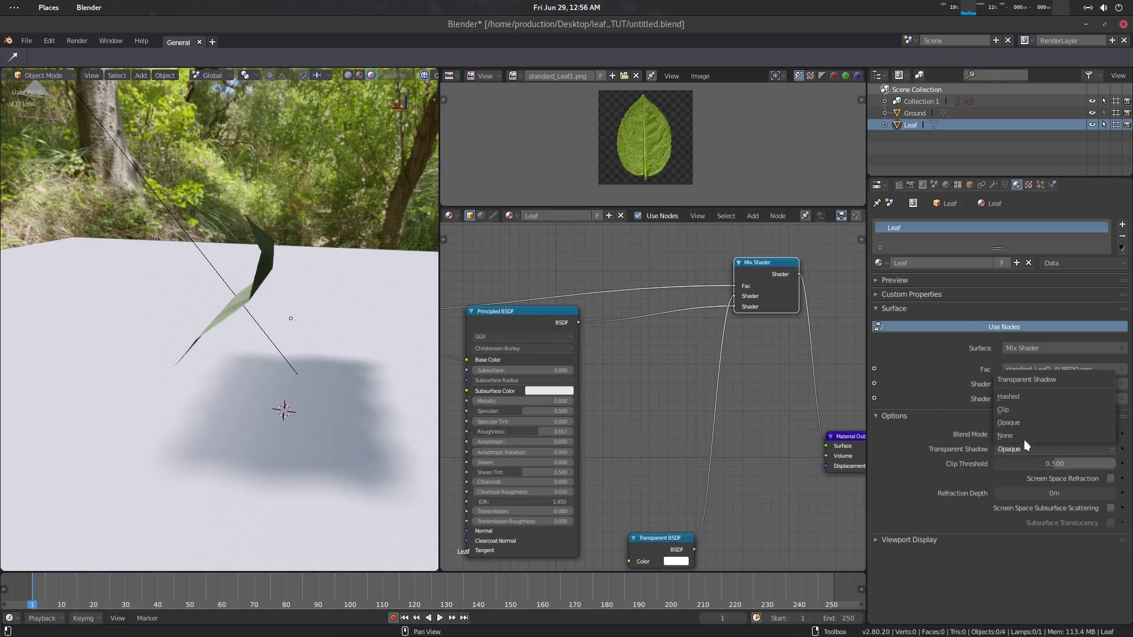
pyautogui.click(1003, 410)
pyautogui.moveTo(330, 408); pyautogui.dragTo(494, 408, button='middle')
# Try the Hashed transparent shadow on the leaf material, compare the ground shadow, and return to Clip
pyautogui.click(1016, 451)
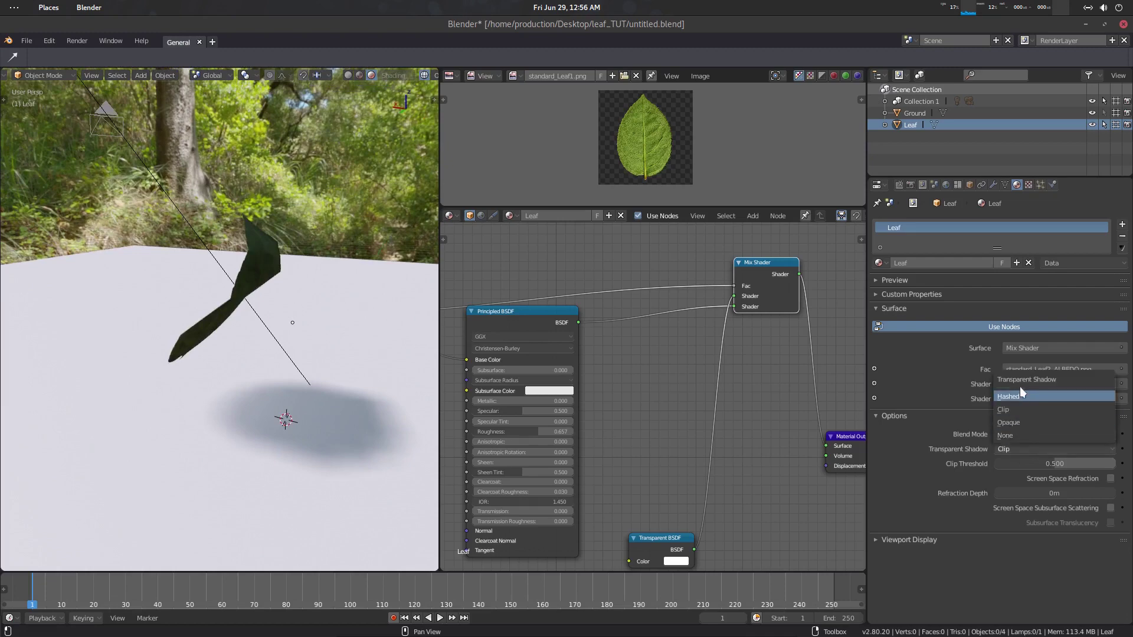
pyautogui.click(1009, 396)
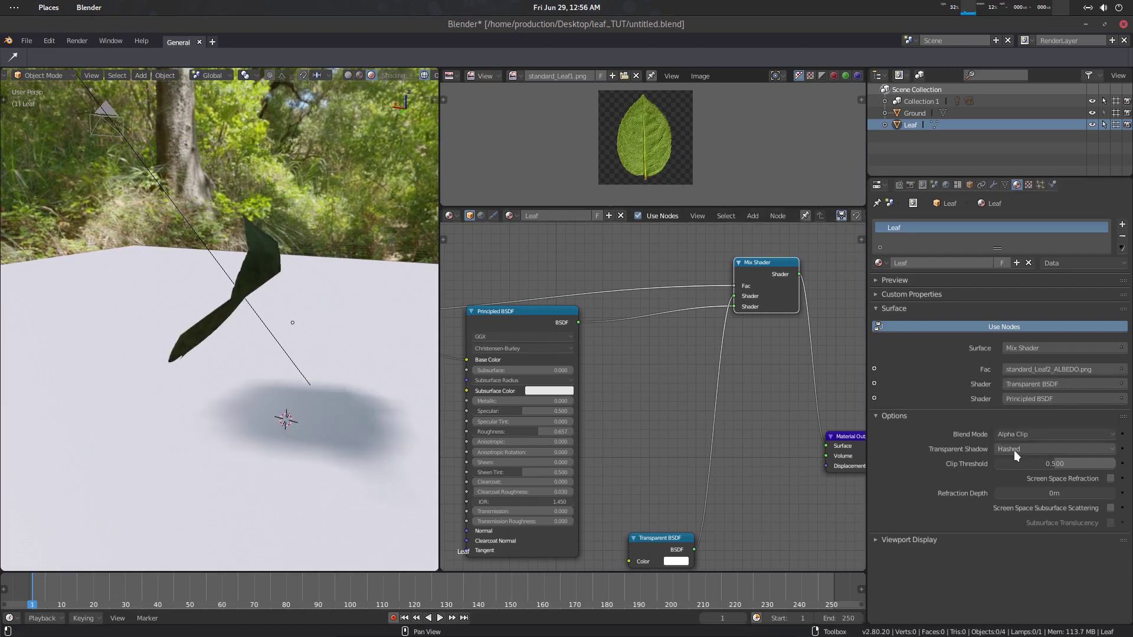
pyautogui.moveTo(280, 421)
pyautogui.mouseDown(button='middle')
pyautogui.moveTo(341, 391)
pyautogui.moveTo(352, 417)
pyautogui.mouseUp(button='middle')
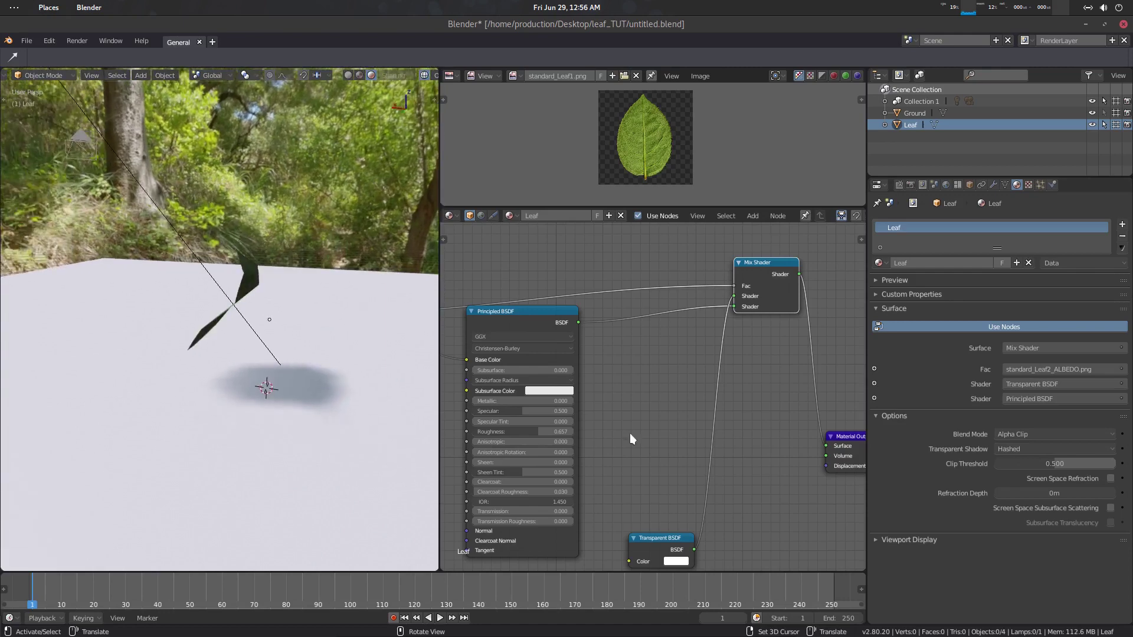
pyautogui.click(1029, 449)
pyautogui.click(1030, 445)
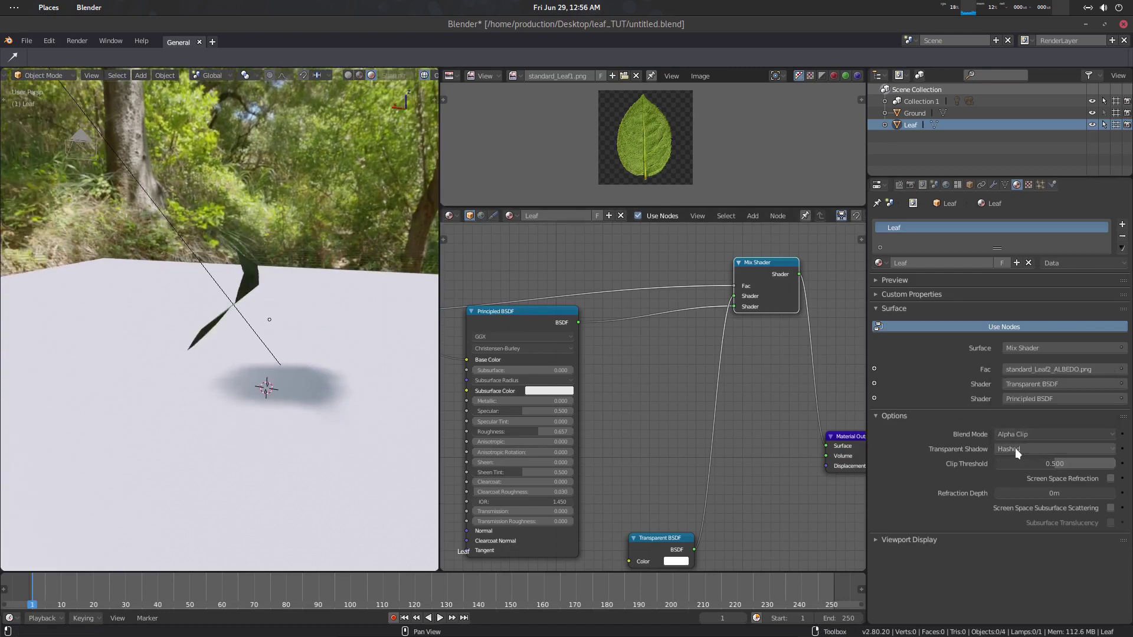
pyautogui.click(1015, 449)
pyautogui.click(1020, 406)
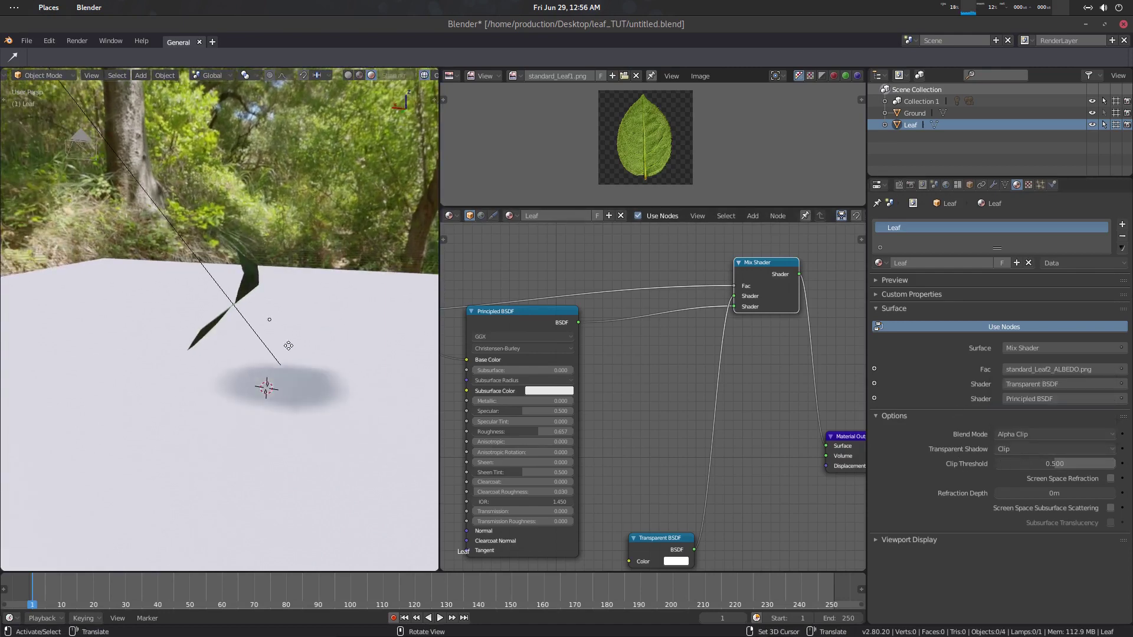
# Save the file again, overwriting the existing untitled.blend
pyautogui.moveTo(263, 384)
pyautogui.mouseDown(button='middle')
pyautogui.moveTo(266, 374)
pyautogui.moveTo(254, 382)
pyautogui.moveTo(261, 363)
pyautogui.mouseUp(button='middle')
pyautogui.hotkey('ctrl', 's')
pyautogui.click(262, 359)
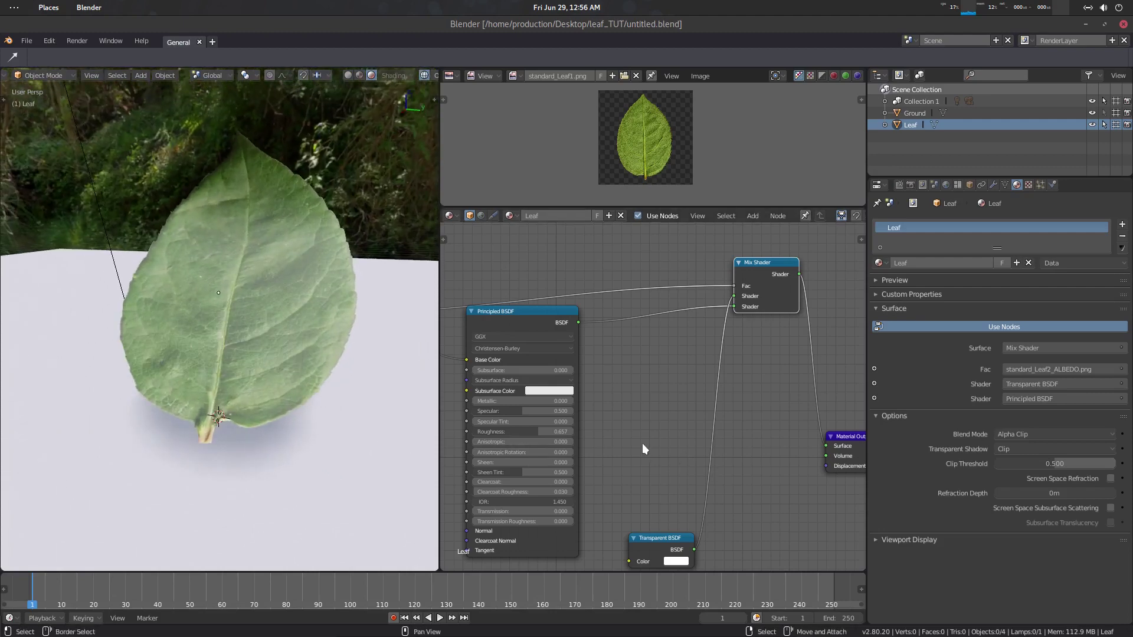
# Move the Transparent BSDF up between the Principled BSDF and the Mix Shader, and shift the Principled BSDF node over slightly
pyautogui.scroll(-2, 643, 448)
pyautogui.moveTo(643, 448); pyautogui.dragTo(695, 443, button='middle')
pyautogui.moveTo(618, 331); pyautogui.dragTo(662, 324)
pyautogui.moveTo(718, 508); pyautogui.dragTo(778, 376)
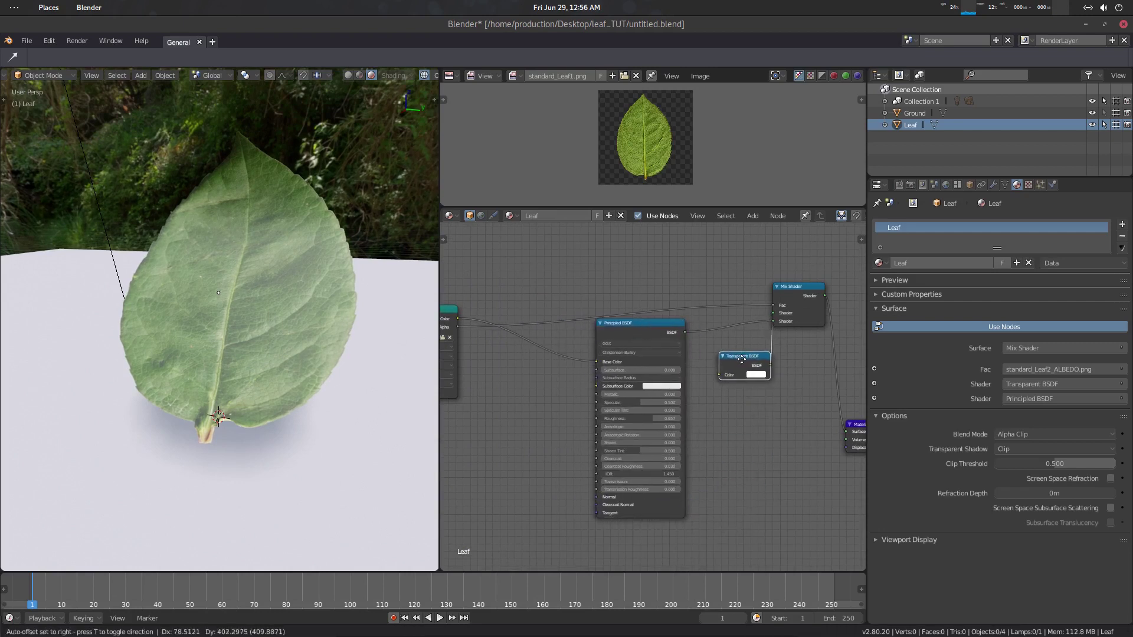
pyautogui.moveTo(742, 360); pyautogui.dragTo(741, 363)
pyautogui.moveTo(759, 424); pyautogui.dragTo(760, 415, button='middle')
pyautogui.moveTo(646, 313); pyautogui.dragTo(660, 331)
pyautogui.moveTo(532, 390); pyautogui.dragTo(617, 414, button='middle')
pyautogui.moveTo(237, 338); pyautogui.dragTo(295, 320, button='middle')
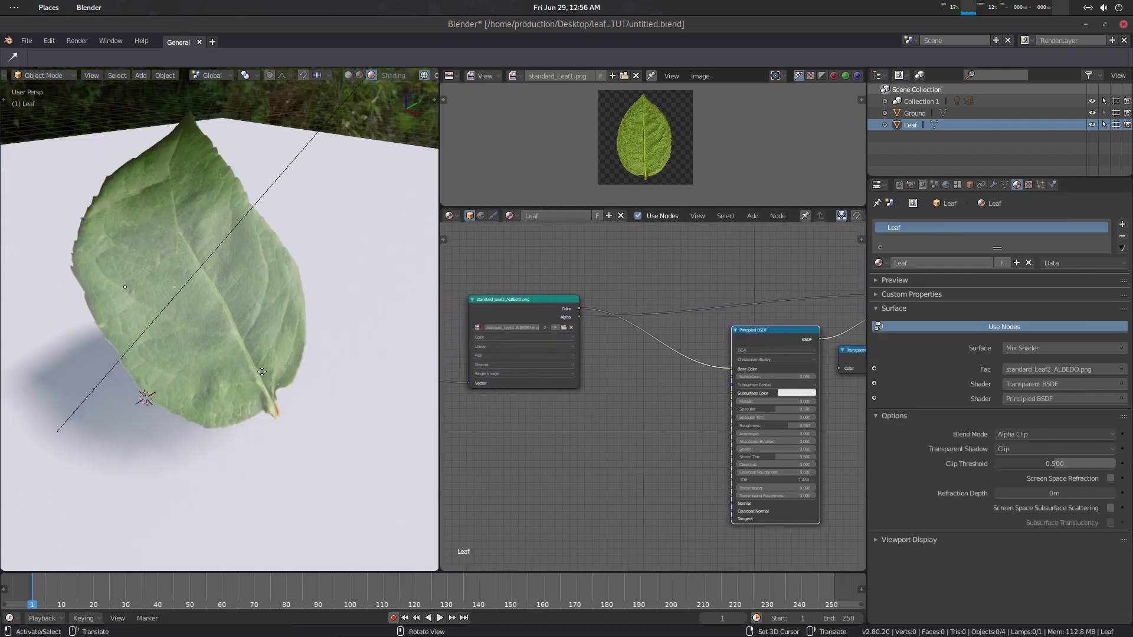
pyautogui.moveTo(281, 374); pyautogui.dragTo(220, 358, button='middle')
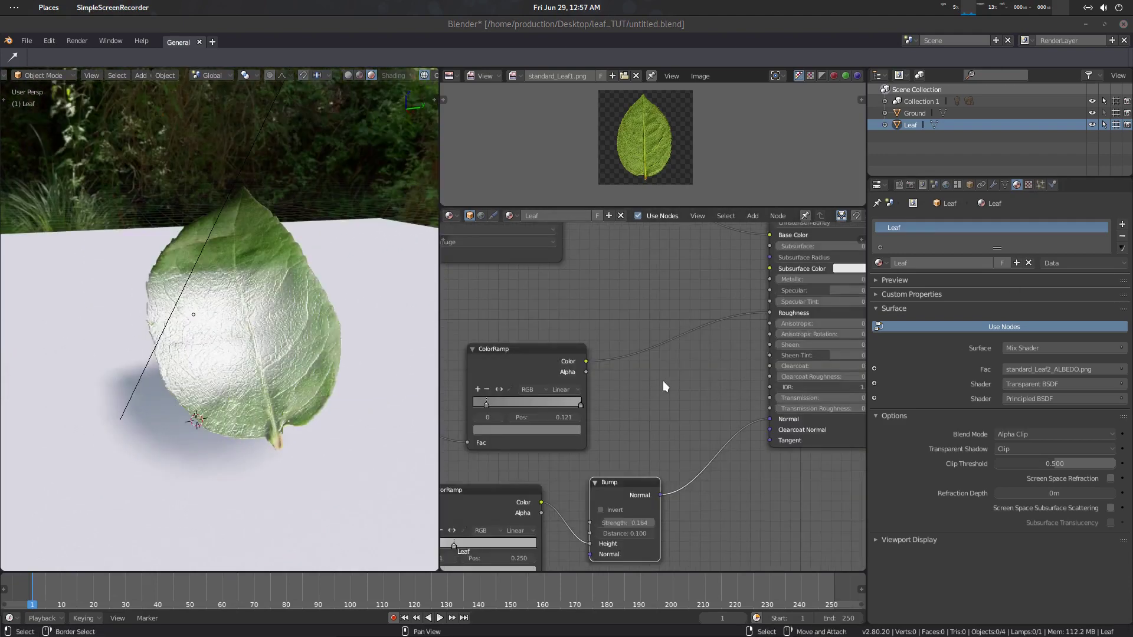
# Spread out the lower standard_Leaf2_ALBEDO.png texture node and the two ColorRamp nodes to make their links readable
pyautogui.moveTo(448, 408); pyautogui.dragTo(652, 371, button='middle')
pyautogui.moveTo(547, 331); pyautogui.dragTo(628, 283)
pyautogui.moveTo(243, 323); pyautogui.dragTo(198, 315, button='middle')
pyautogui.scroll(3, 251, 369)
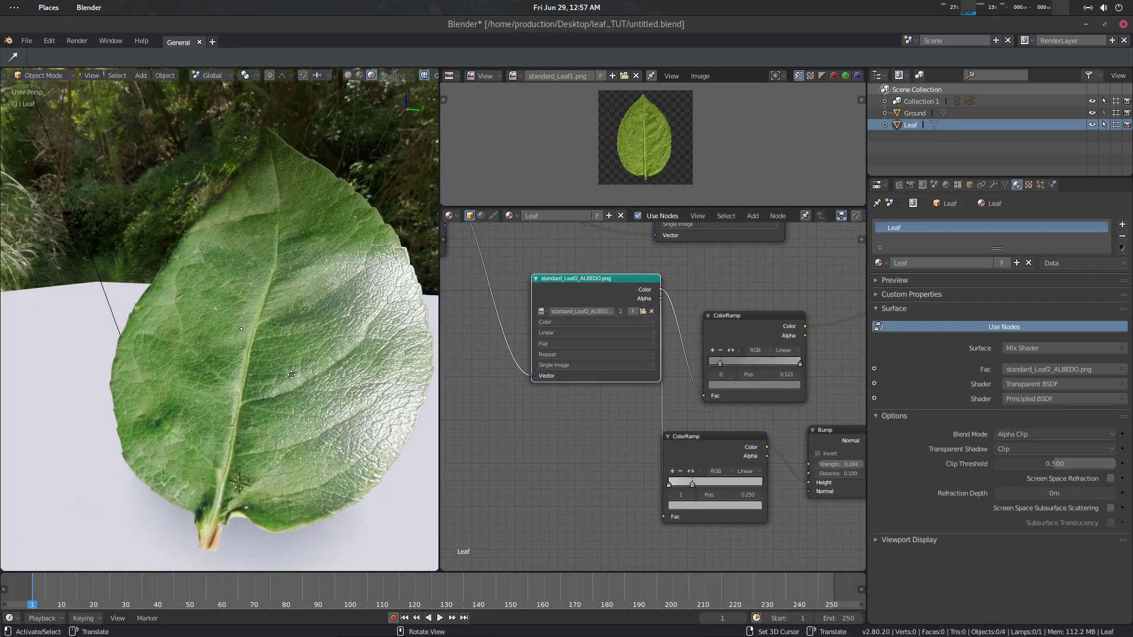
pyautogui.moveTo(288, 370); pyautogui.dragTo(277, 372, button='middle')
pyautogui.moveTo(706, 398); pyautogui.dragTo(622, 421, button='middle')
pyautogui.moveTo(673, 344); pyautogui.dragTo(731, 329)
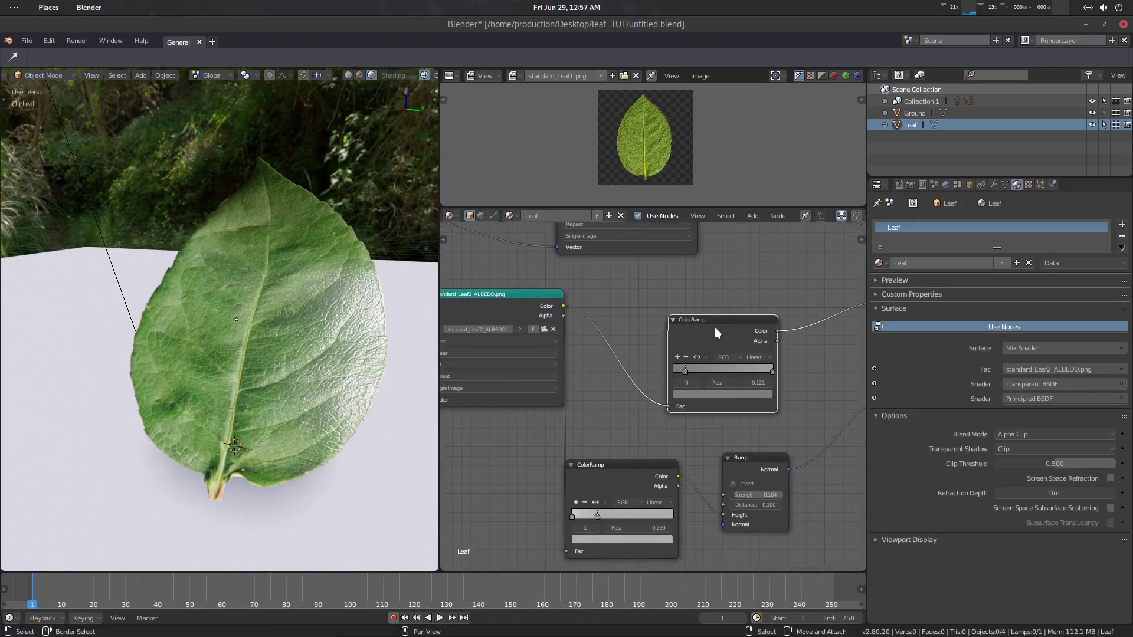
pyautogui.moveTo(614, 466); pyautogui.dragTo(663, 456)
# Trace the links from the texture coordinates through the lower leaf texture and ColorRamps to the Principled BSDF's Roughness and Normal inputs
pyautogui.moveTo(567, 380); pyautogui.dragTo(739, 421, button='middle')
pyautogui.scroll(-2, 737, 420)
pyautogui.moveTo(704, 306); pyautogui.dragTo(696, 329, button='middle')
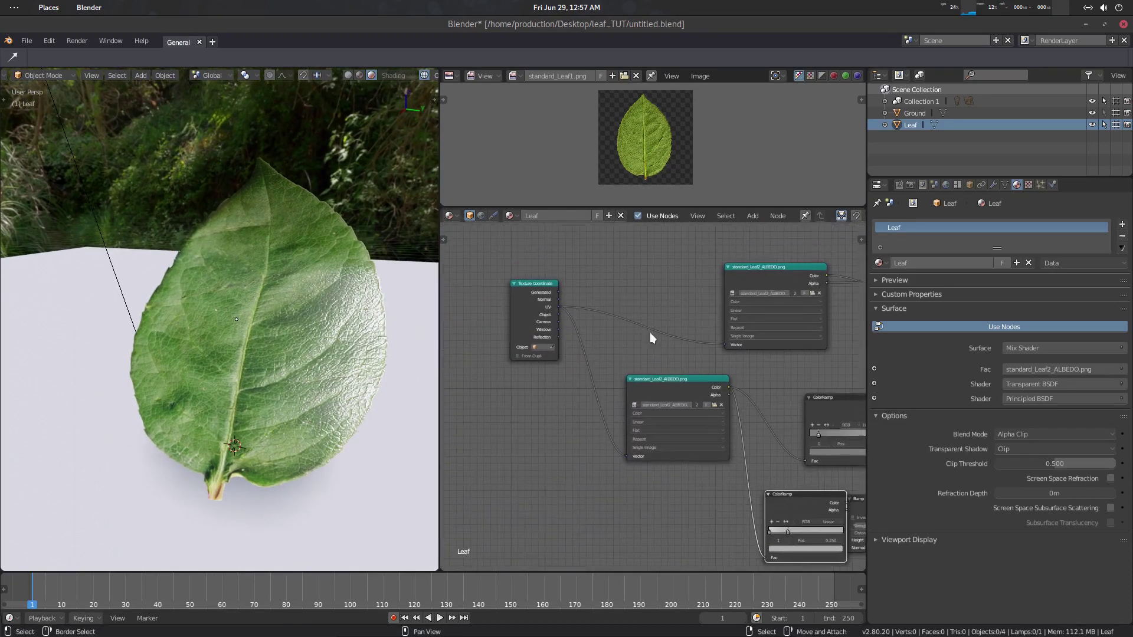
pyautogui.scroll(2, 753, 411)
pyautogui.moveTo(753, 411); pyautogui.dragTo(600, 376, button='middle')
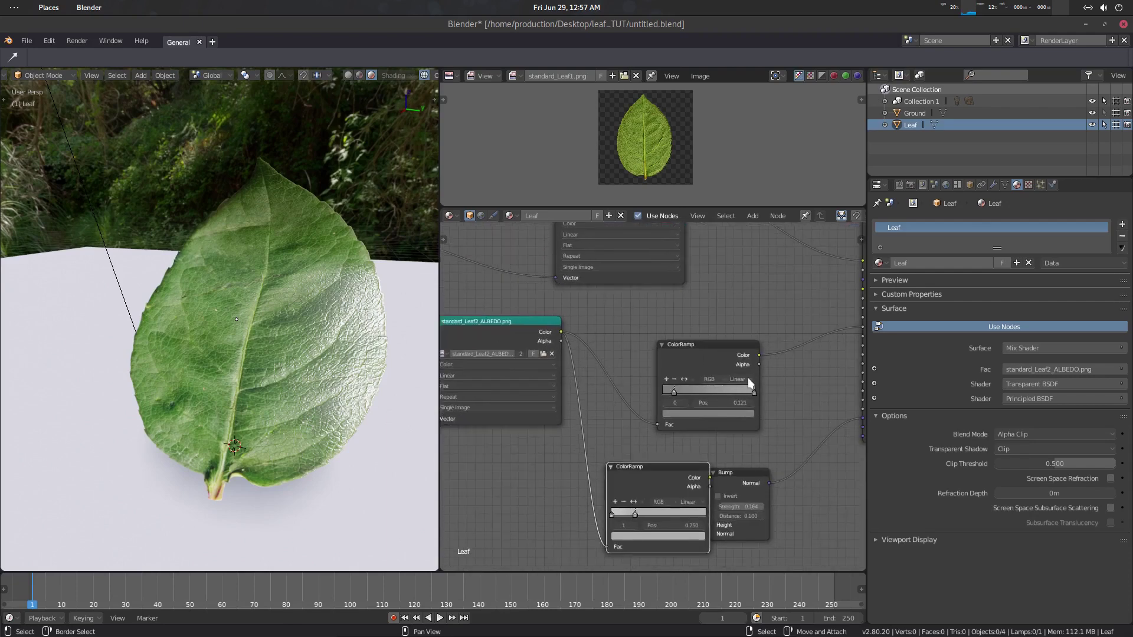
pyautogui.moveTo(826, 402); pyautogui.dragTo(711, 419, button='middle')
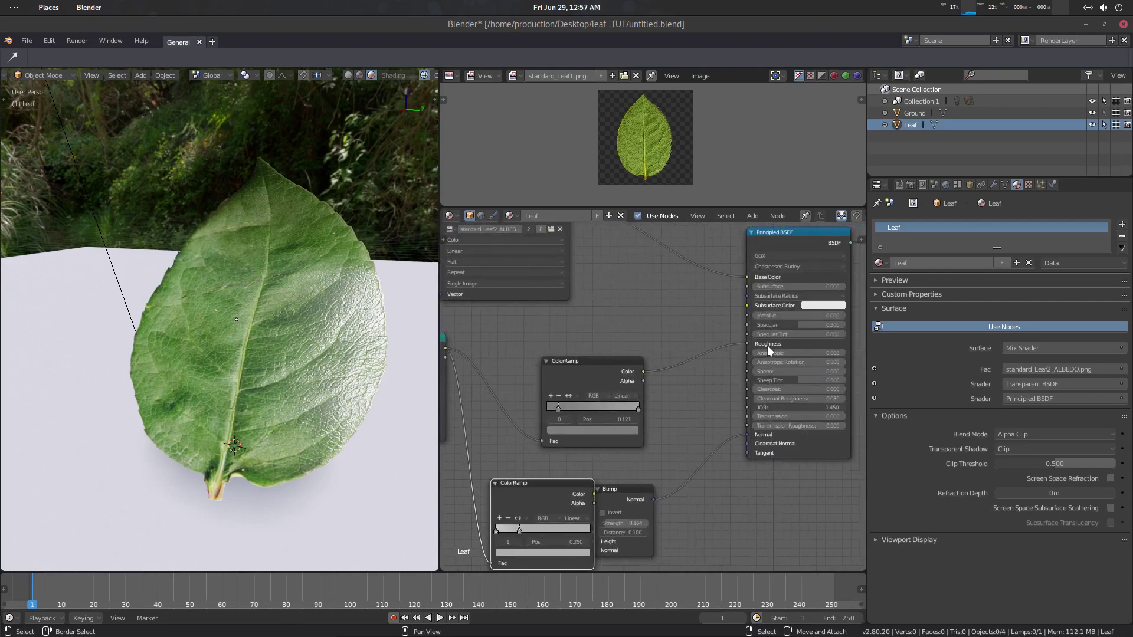
pyautogui.moveTo(668, 425); pyautogui.dragTo(734, 375, button='middle')
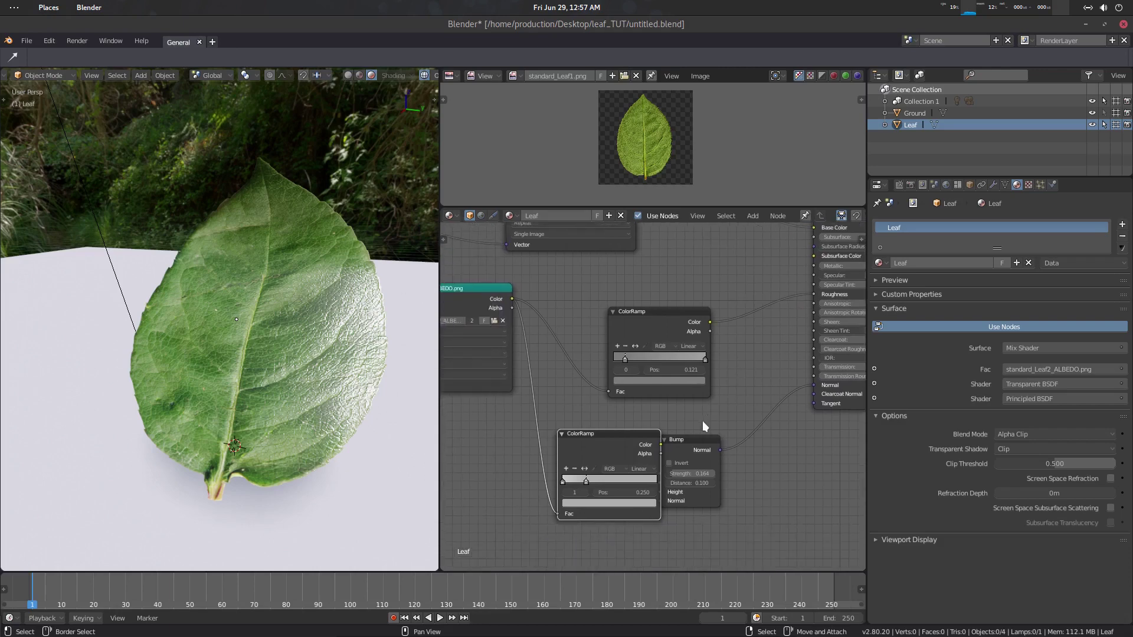
# Move the Bump node clear of the lower ColorRamp, into the gap before the Principled BSDF
pyautogui.moveTo(708, 439); pyautogui.dragTo(782, 422)
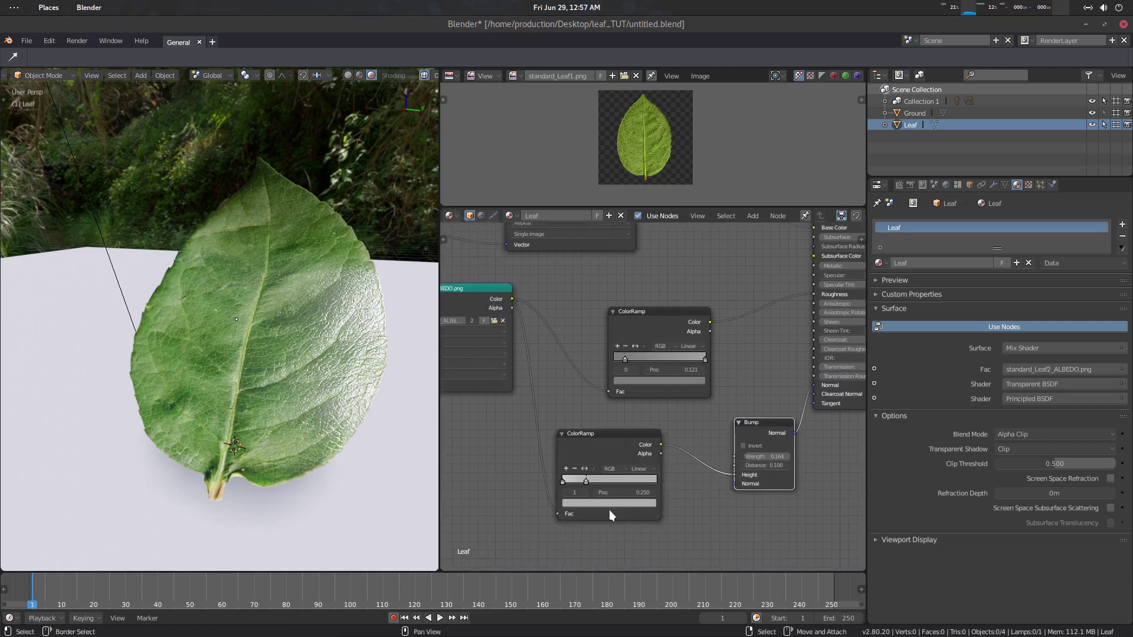
pyautogui.moveTo(526, 354); pyautogui.dragTo(550, 360, button='middle')
pyautogui.moveTo(713, 488); pyautogui.dragTo(665, 486, button='middle')
pyautogui.keyDown('ctrl'); pyautogui.hscroll(2, 635, 495); pyautogui.keyUp('ctrl')
pyautogui.moveTo(688, 427); pyautogui.dragTo(656, 431)
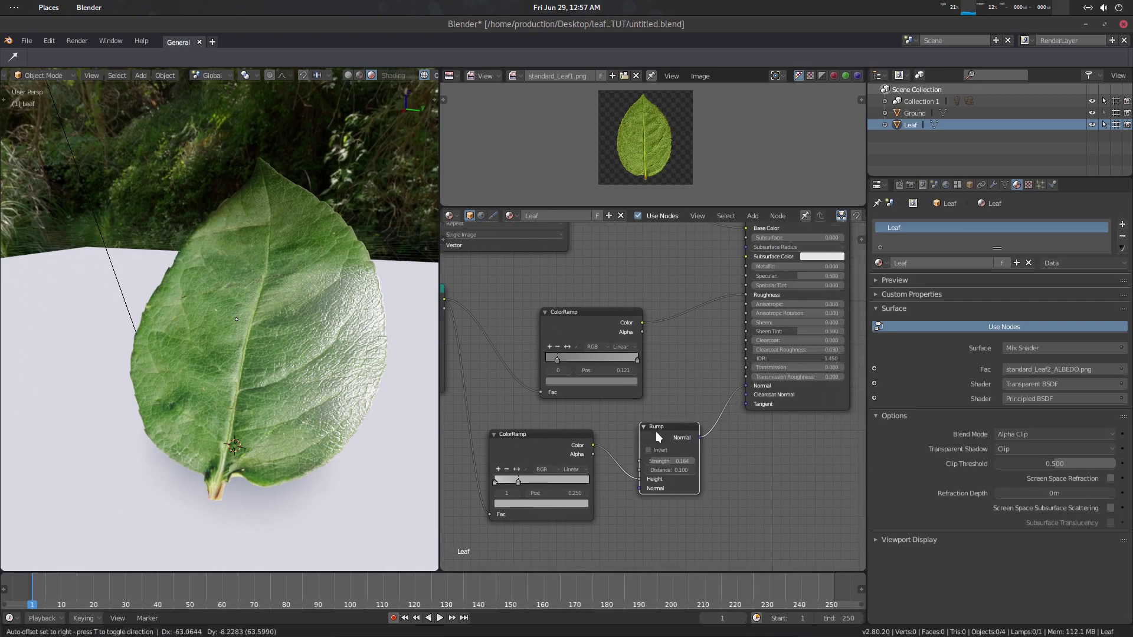
# Examine the Bump node's strength and distance settings and their effect on the leaf surface up close
pyautogui.scroll(1, 765, 497)
pyautogui.scroll(1, 765, 502)
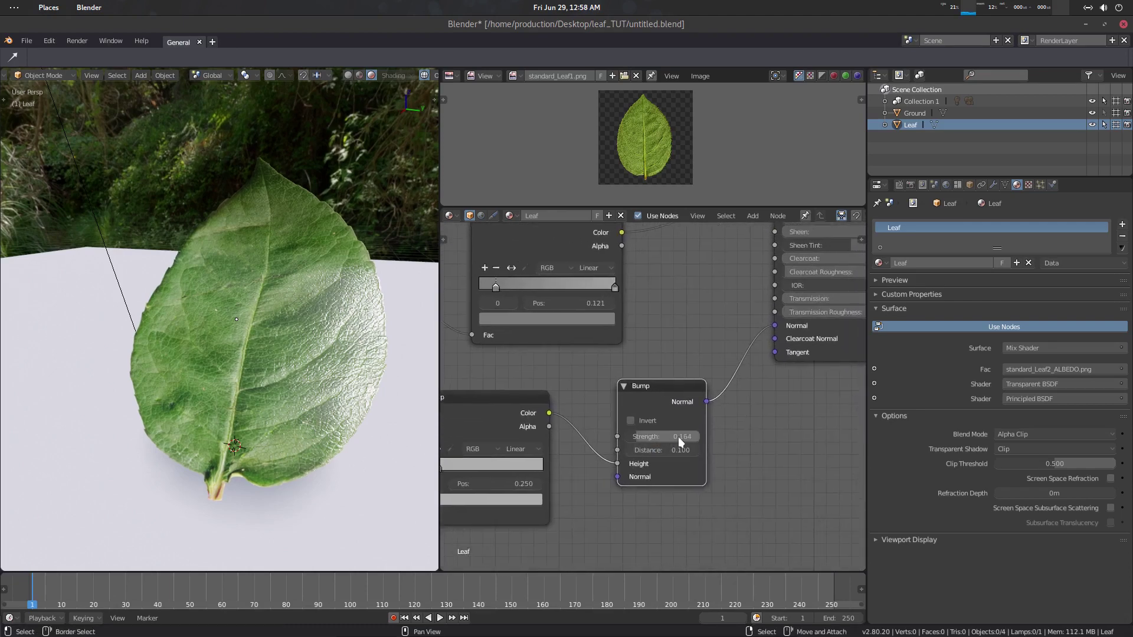
pyautogui.moveTo(752, 418); pyautogui.dragTo(736, 435, button='middle')
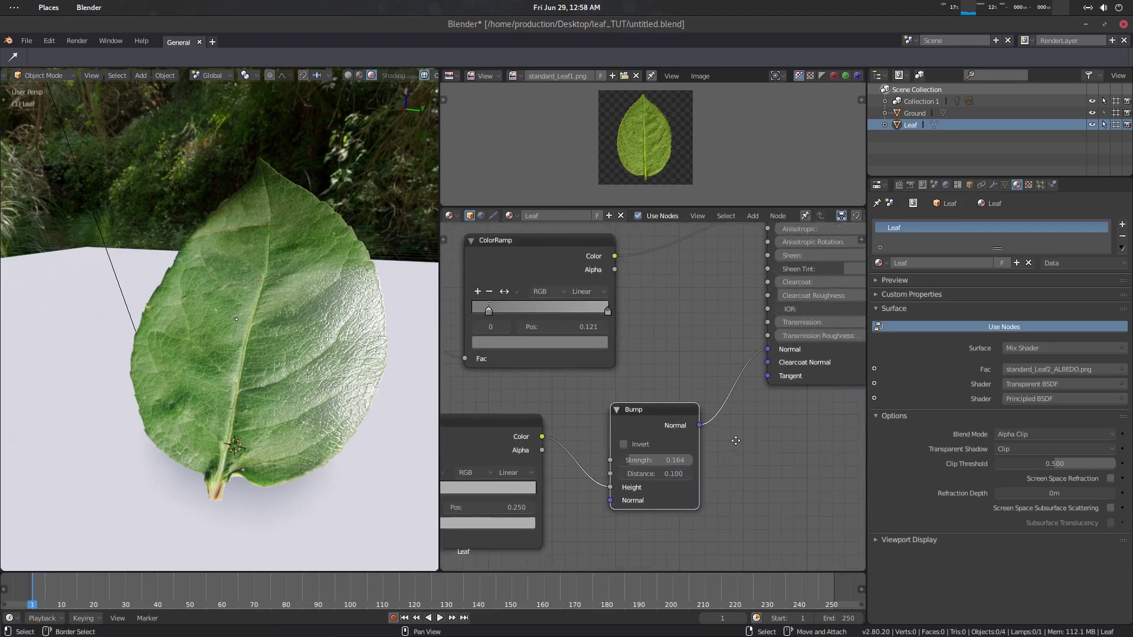
pyautogui.scroll(-2, 772, 361)
pyautogui.moveTo(655, 362); pyautogui.dragTo(721, 386, button='middle')
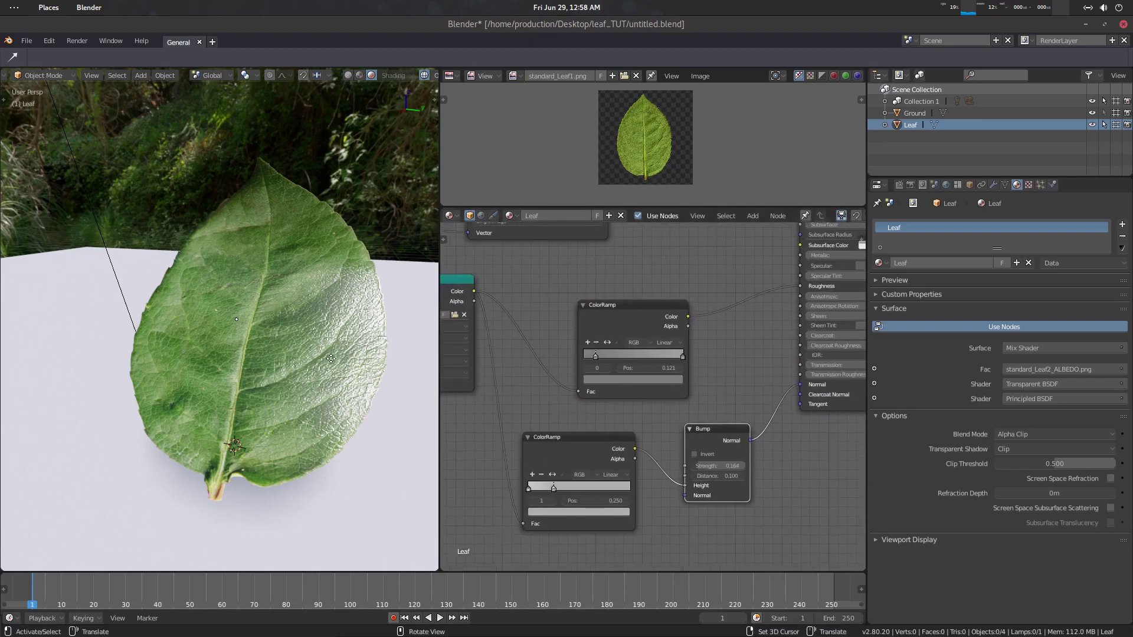
pyautogui.moveTo(425, 376); pyautogui.dragTo(292, 352, button='middle')
pyautogui.scroll(5, 292, 351)
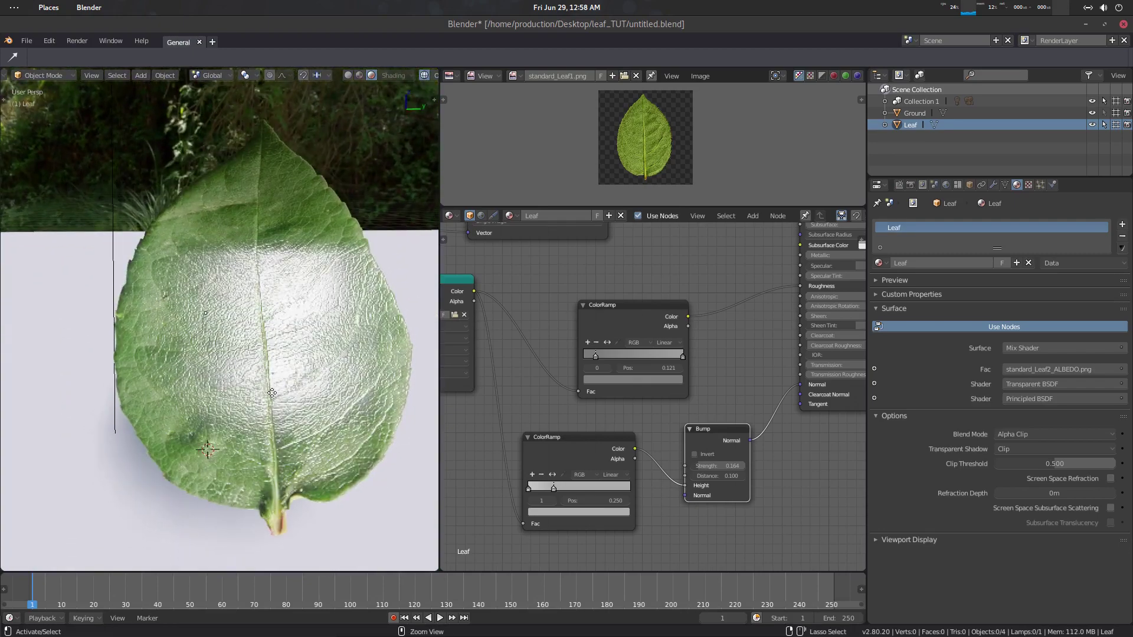
# Save the file over the existing one and inspect the glossy highlights on the bumpy leaf
pyautogui.hotkey('ctrl', 's')
pyautogui.click(272, 393)
pyautogui.moveTo(291, 386)
pyautogui.mouseDown(button='middle')
pyautogui.moveTo(374, 374)
pyautogui.moveTo(273, 374)
pyautogui.mouseUp(button='middle')
pyautogui.scroll(3, 273, 374)
pyautogui.moveTo(255, 411); pyautogui.dragTo(286, 406, button='middle')
# Move the Principled BSDF node slightly upward in the leaf material's node tree
pyautogui.moveTo(734, 357); pyautogui.dragTo(618, 422, button='middle')
pyautogui.scroll(2, 623, 423)
pyautogui.scroll(-1, 588, 434)
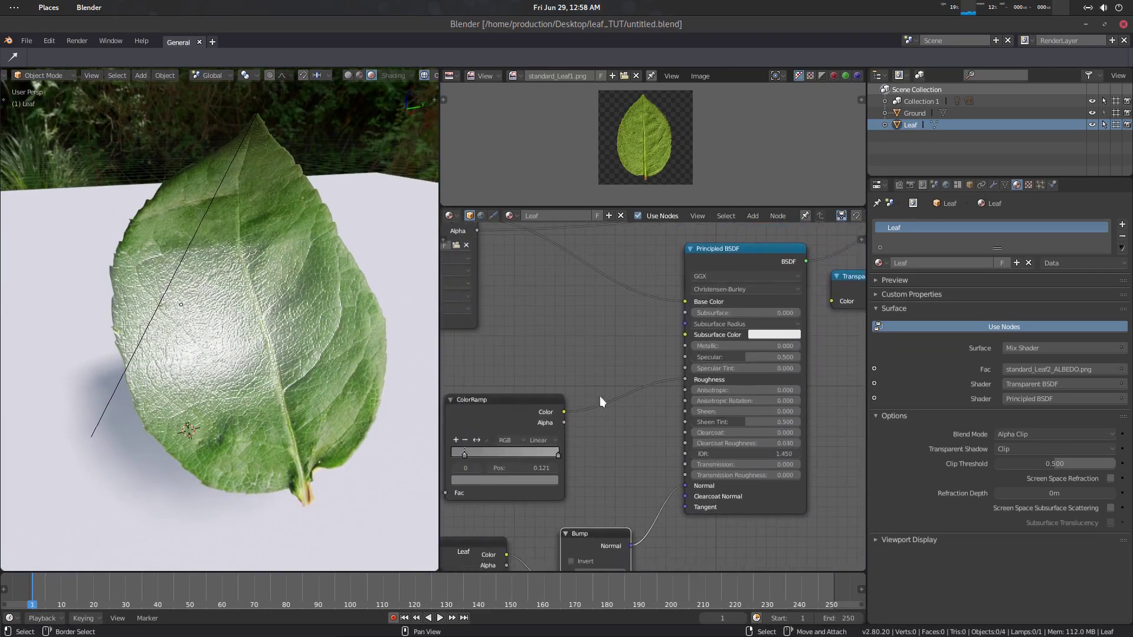
pyautogui.moveTo(617, 370); pyautogui.dragTo(642, 370, button='middle')
pyautogui.moveTo(697, 345); pyautogui.dragTo(632, 360, button='middle')
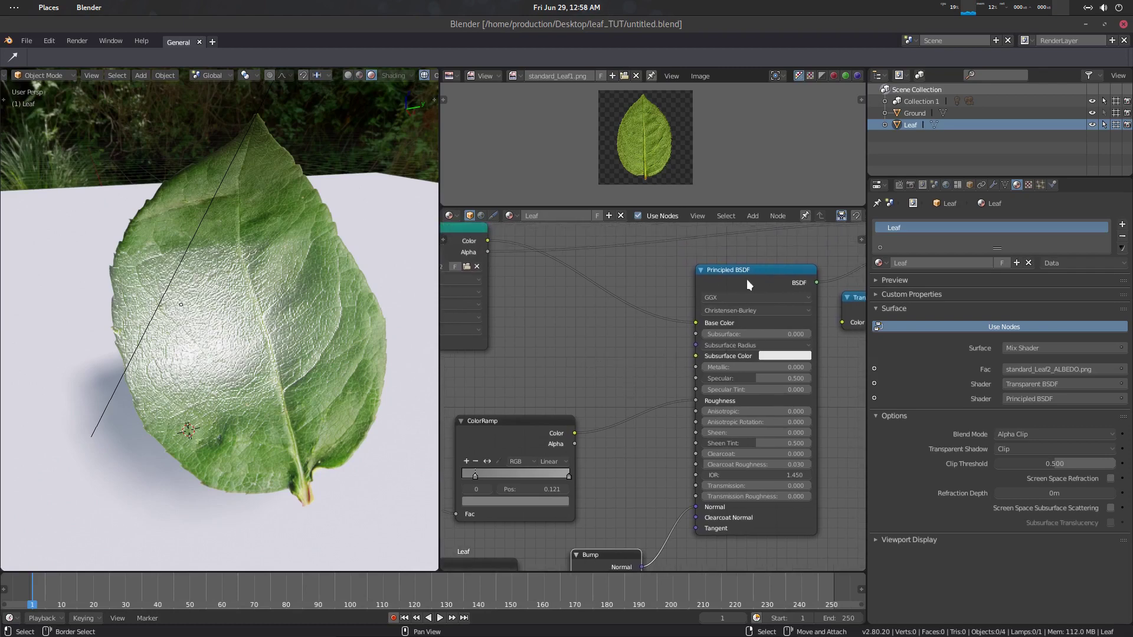
pyautogui.moveTo(744, 281); pyautogui.dragTo(744, 272)
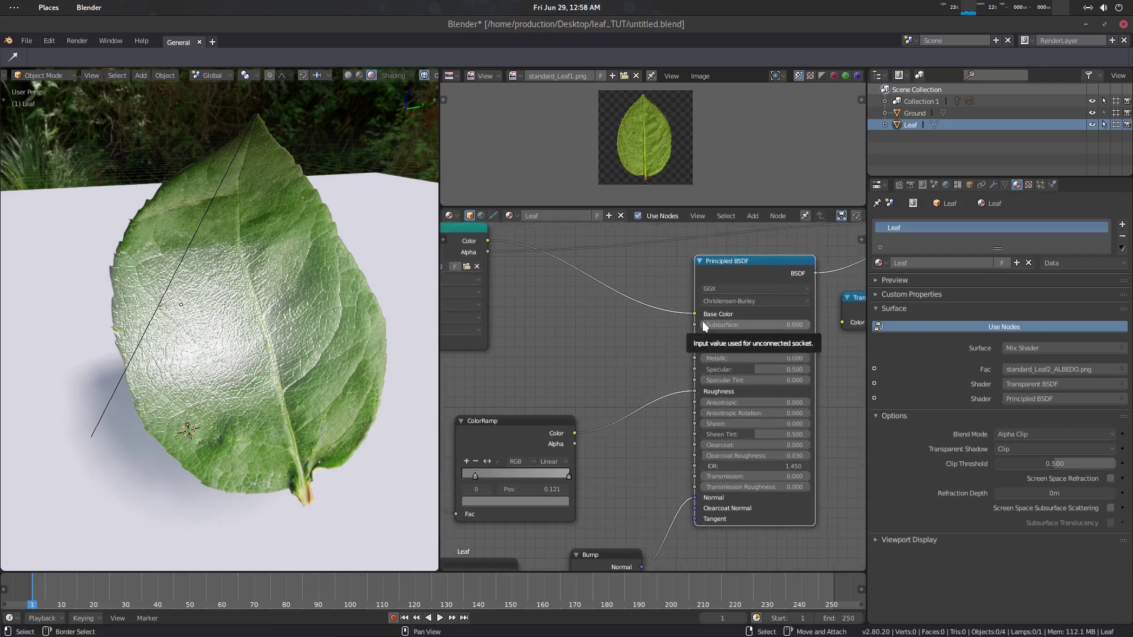
# Set the Principled BSDF's Subsurface value to 1.000 on the leaf material
pyautogui.moveTo(705, 326); pyautogui.dragTo(810, 326)
pyautogui.moveTo(403, 382); pyautogui.dragTo(314, 318, button='middle')
pyautogui.moveTo(594, 359); pyautogui.dragTo(629, 367, button='middle')
pyautogui.scroll(-1, 629, 367)
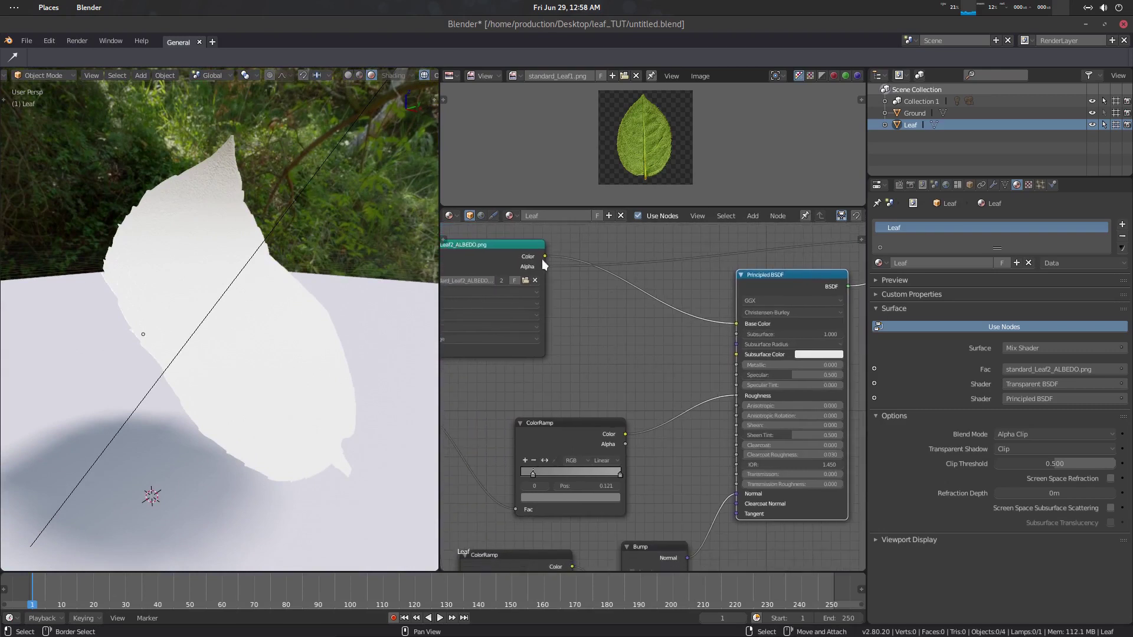
# Connect the albedo texture's Color output to the Principled BSDF's Subsurface Color and view the leaf from the front
pyautogui.moveTo(546, 256); pyautogui.dragTo(691, 356)
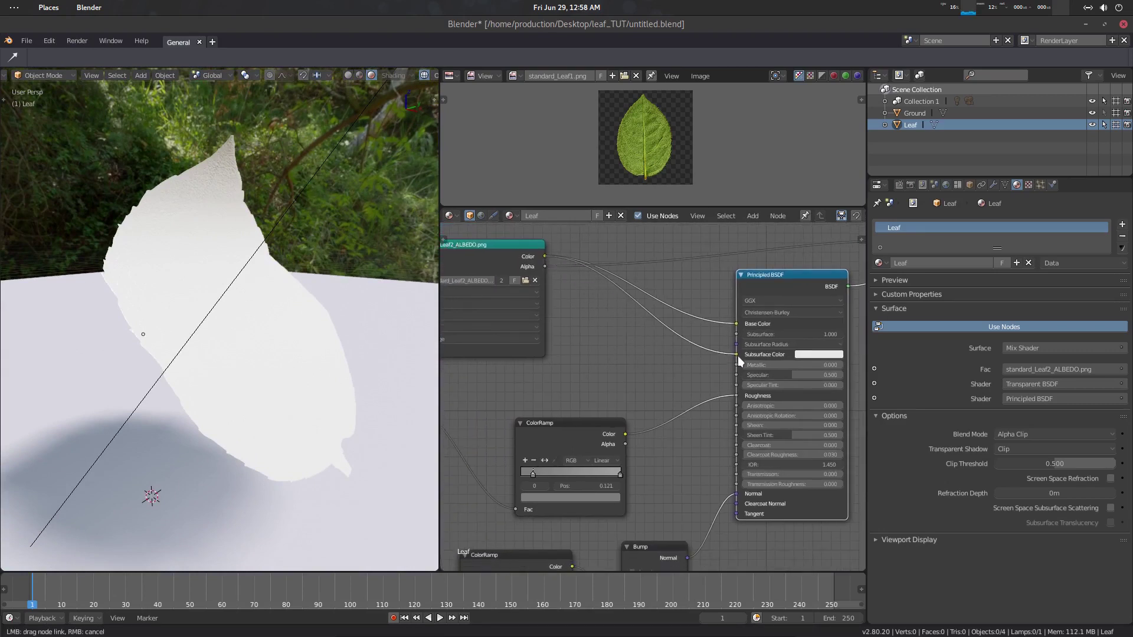
pyautogui.moveTo(738, 356)
pyautogui.mouseDown()
pyautogui.moveTo(565, 314)
pyautogui.moveTo(685, 368)
pyautogui.moveTo(740, 353)
pyautogui.mouseUp()
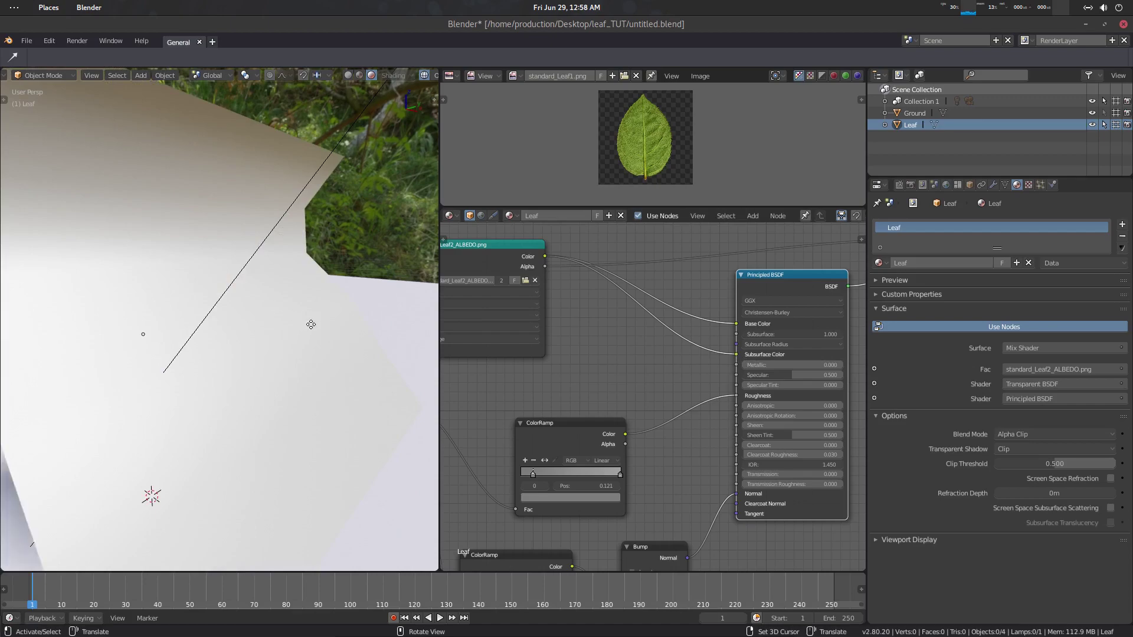
pyautogui.moveTo(289, 317); pyautogui.dragTo(265, 289, button='middle')
pyautogui.scroll(3, 265, 304)
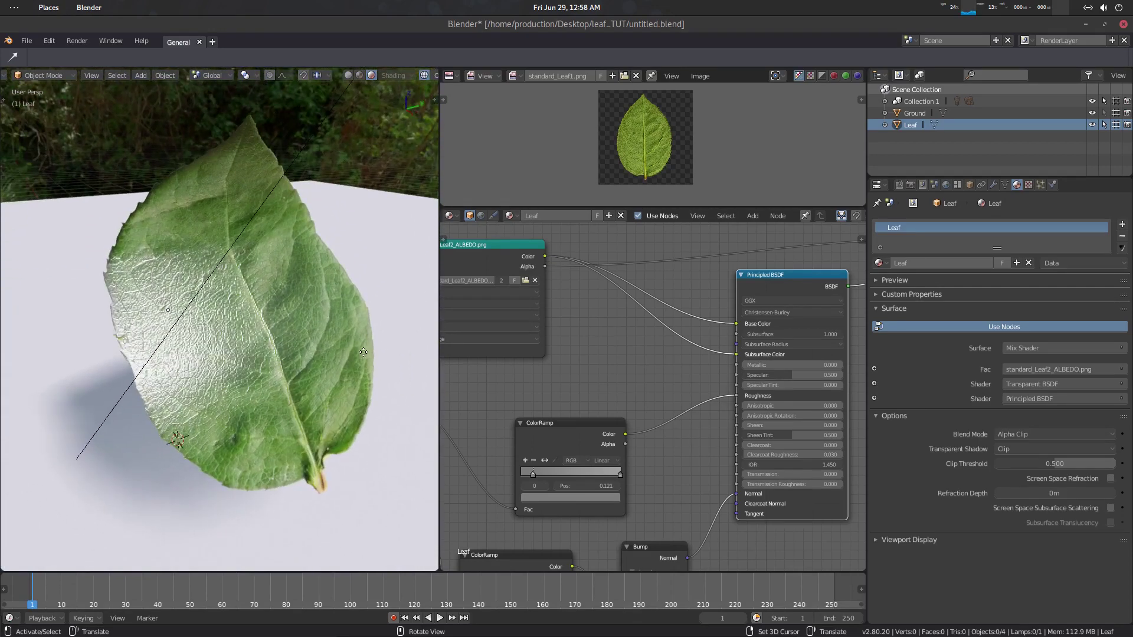
pyautogui.moveTo(658, 366); pyautogui.dragTo(630, 353, button='middle')
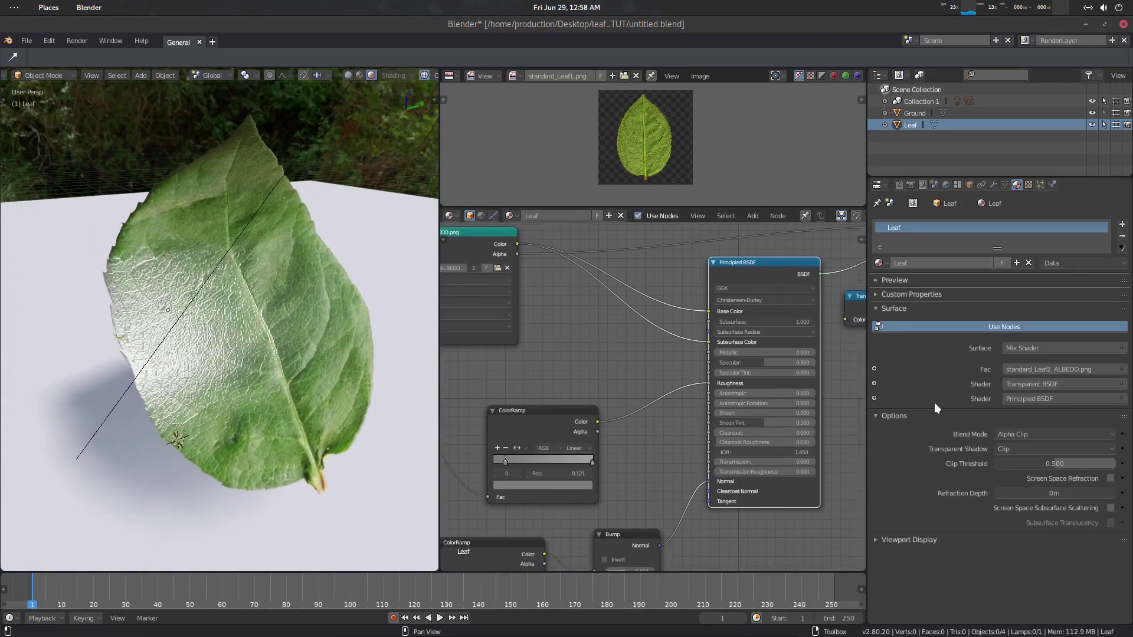
# Enable Subsurface Scattering in the render settings, expand its options, and check the leaf's underside
pyautogui.click(910, 183)
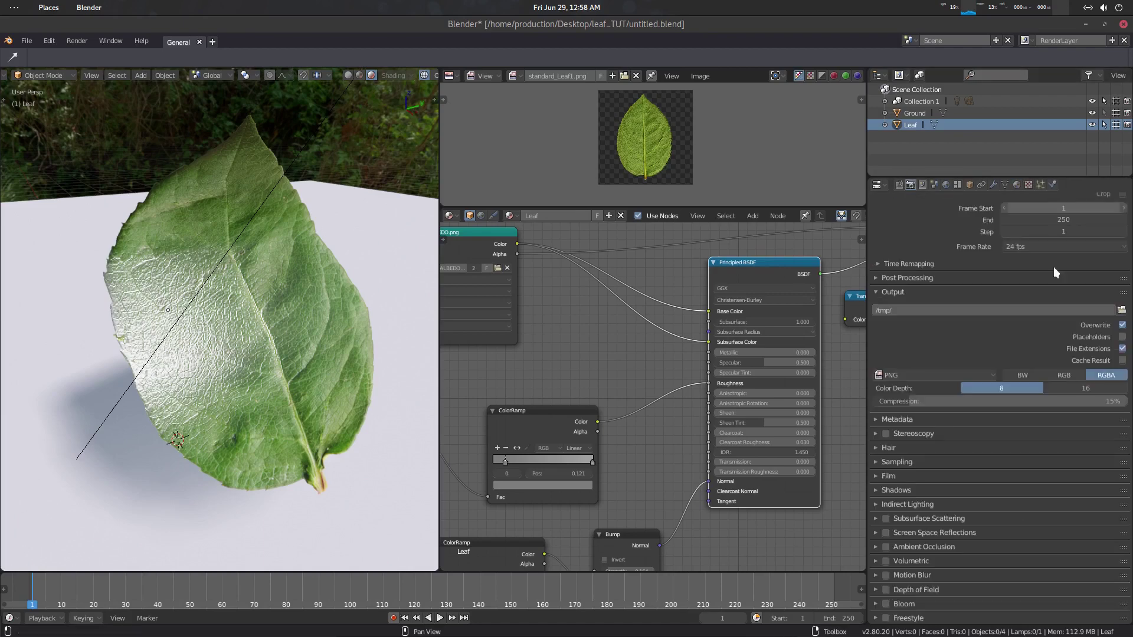
pyautogui.click(887, 518)
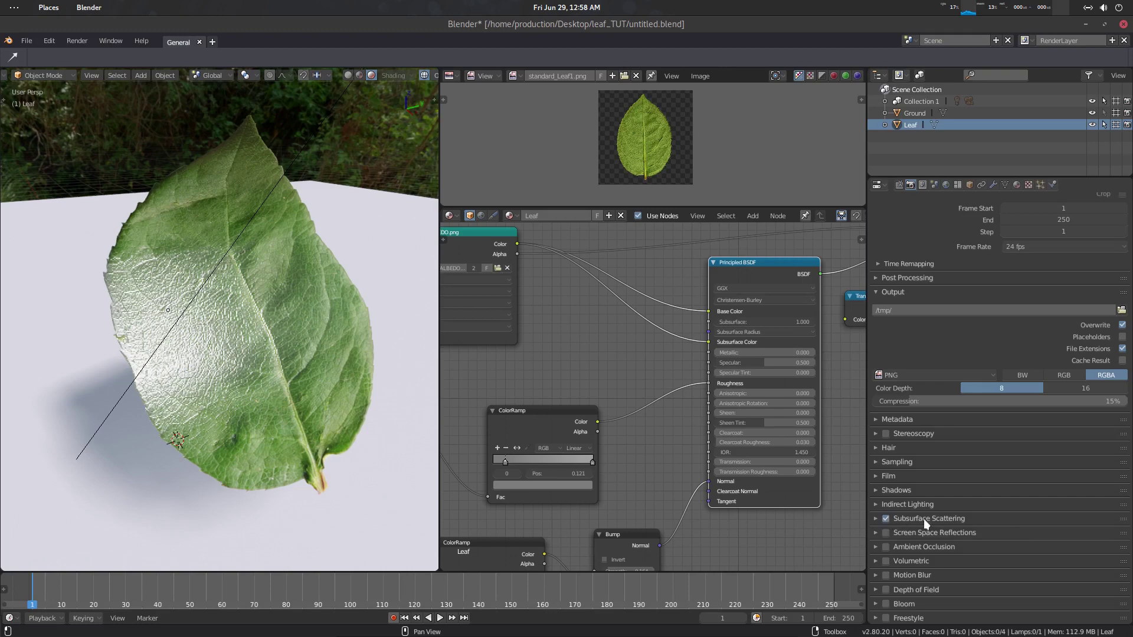
pyautogui.click(876, 518)
pyautogui.moveTo(413, 472); pyautogui.dragTo(254, 253, button='middle')
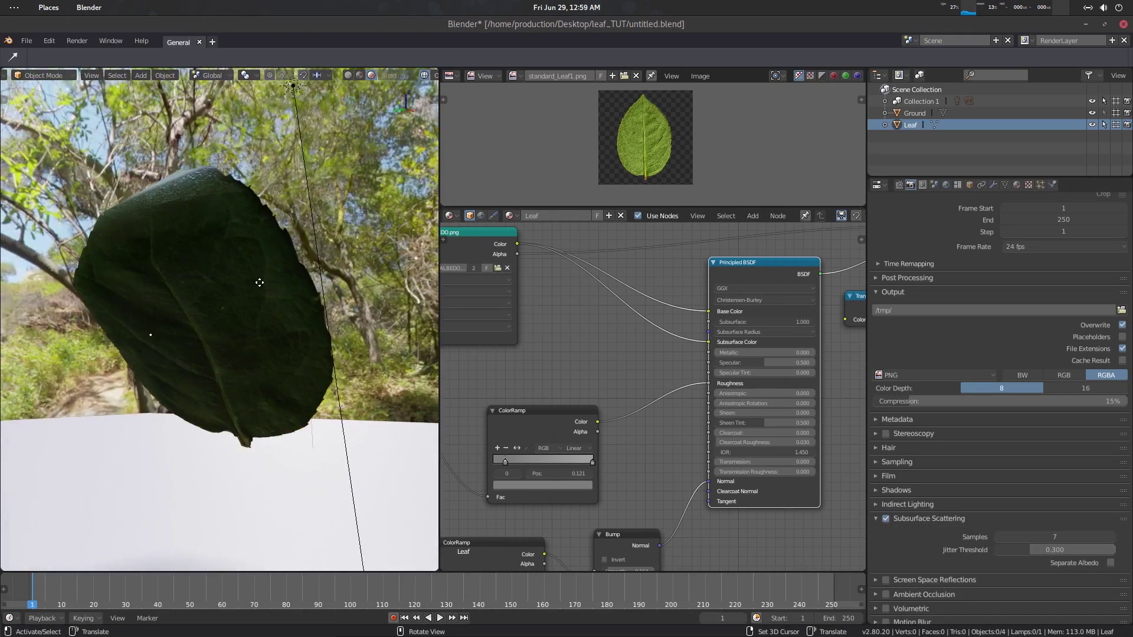
pyautogui.moveTo(266, 291); pyautogui.dragTo(237, 346, button='middle')
pyautogui.scroll(2, 968, 330)
# Enable Screen Space Subsurface Scattering for the leaf material and check the glossy side
pyautogui.click(1017, 184)
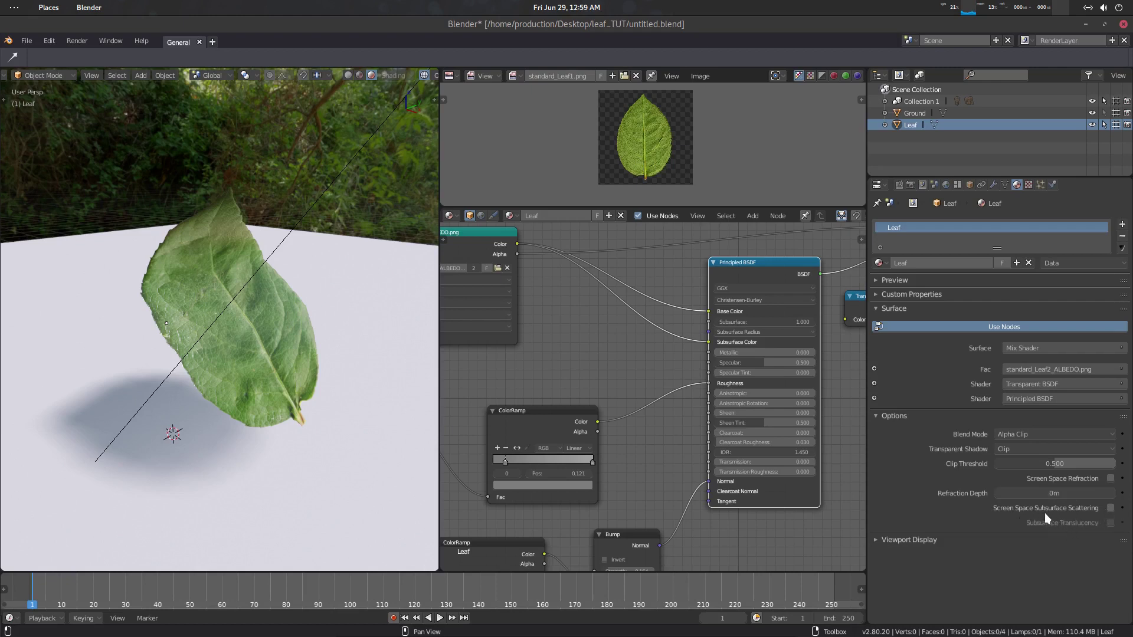
pyautogui.click(1112, 508)
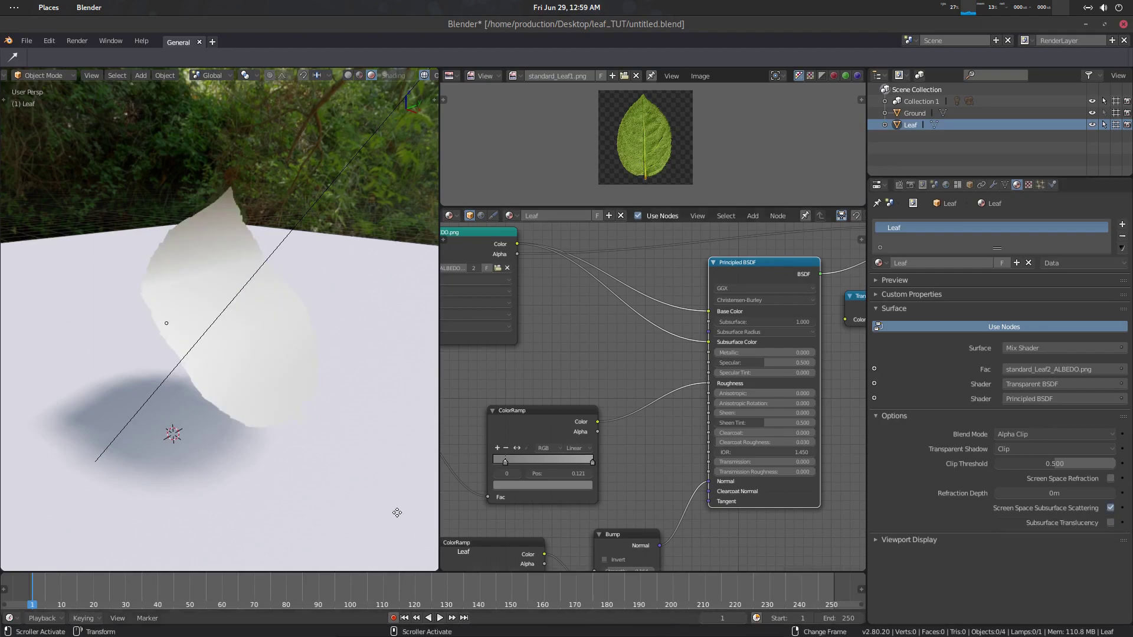
pyautogui.moveTo(282, 352); pyautogui.dragTo(274, 303, button='middle')
pyautogui.moveTo(282, 342); pyautogui.dragTo(218, 384, button='middle')
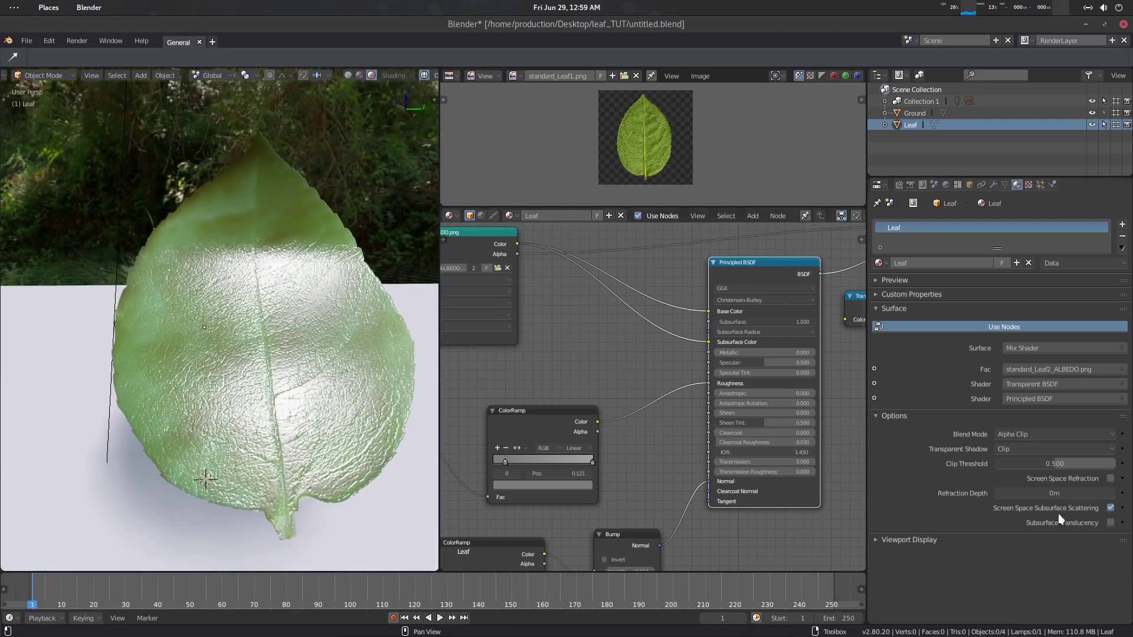
# Enable Subsurface Translucency for the leaf material and inspect the light passing through the leaf
pyautogui.click(1111, 524)
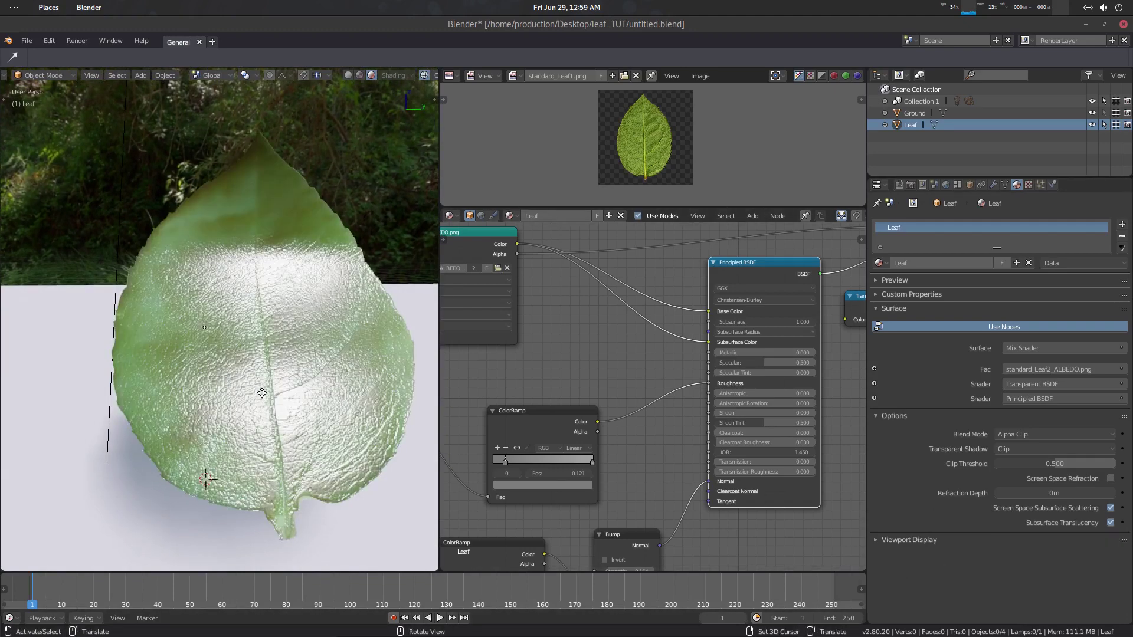
pyautogui.moveTo(359, 413); pyautogui.dragTo(196, 383, button='middle')
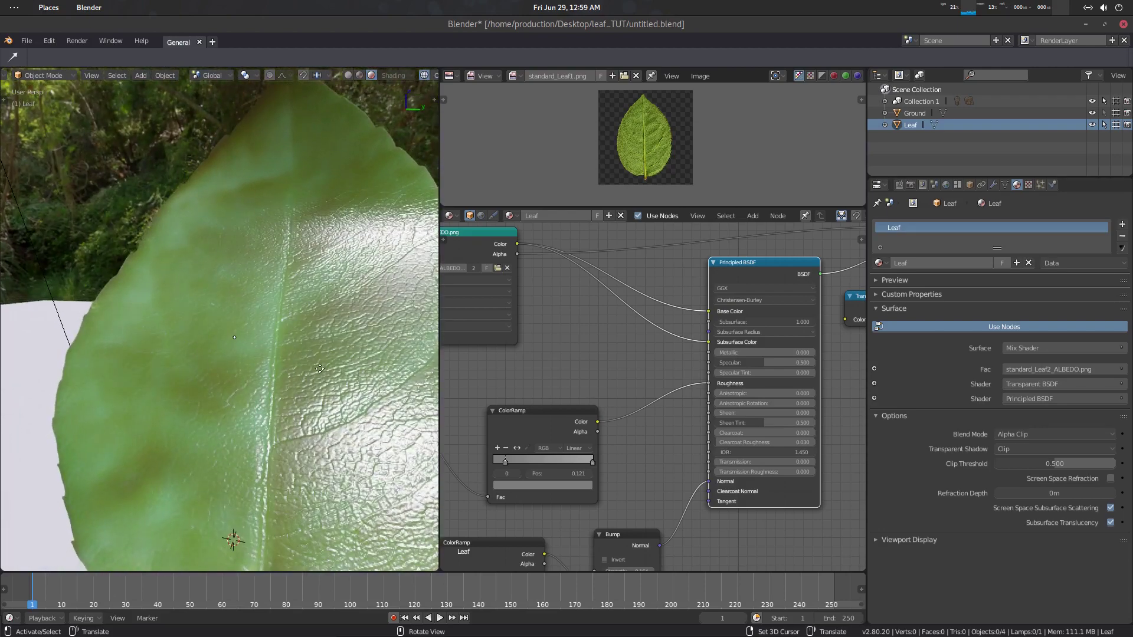
pyautogui.scroll(-1, 272, 363)
pyautogui.moveTo(272, 363); pyautogui.dragTo(227, 364, button='middle')
pyautogui.moveTo(642, 359); pyautogui.dragTo(565, 379, button='middle')
pyautogui.scroll(1, 620, 372)
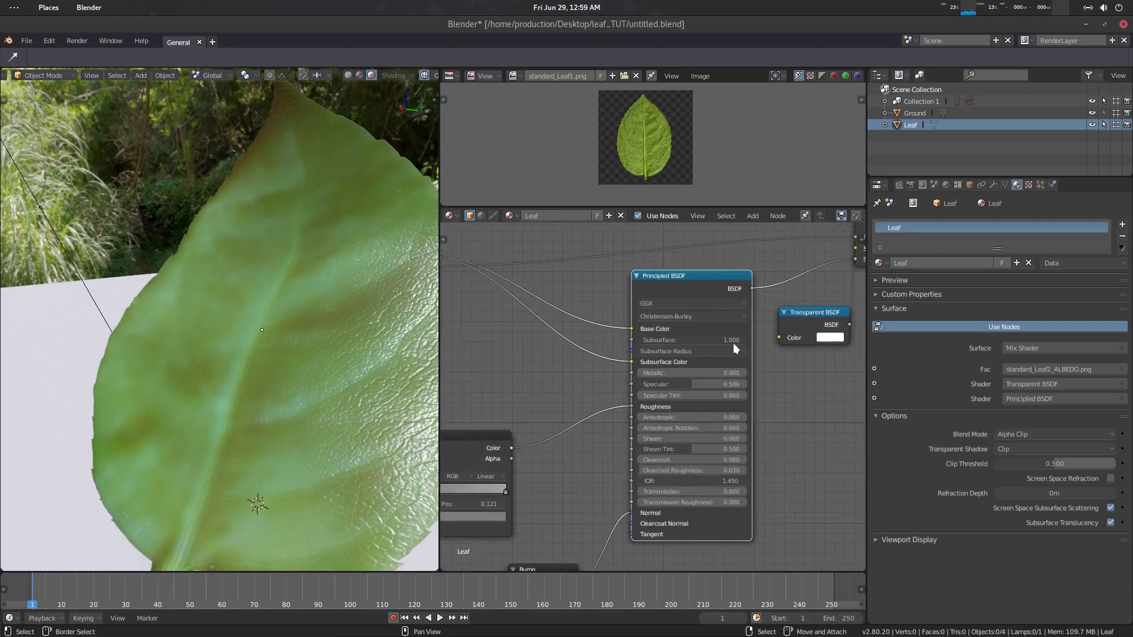
pyautogui.moveTo(734, 341)
pyautogui.mouseDown()
pyautogui.moveTo(624, 341)
pyautogui.moveTo(735, 341)
pyautogui.mouseUp()
pyautogui.scroll(-1, 265, 358)
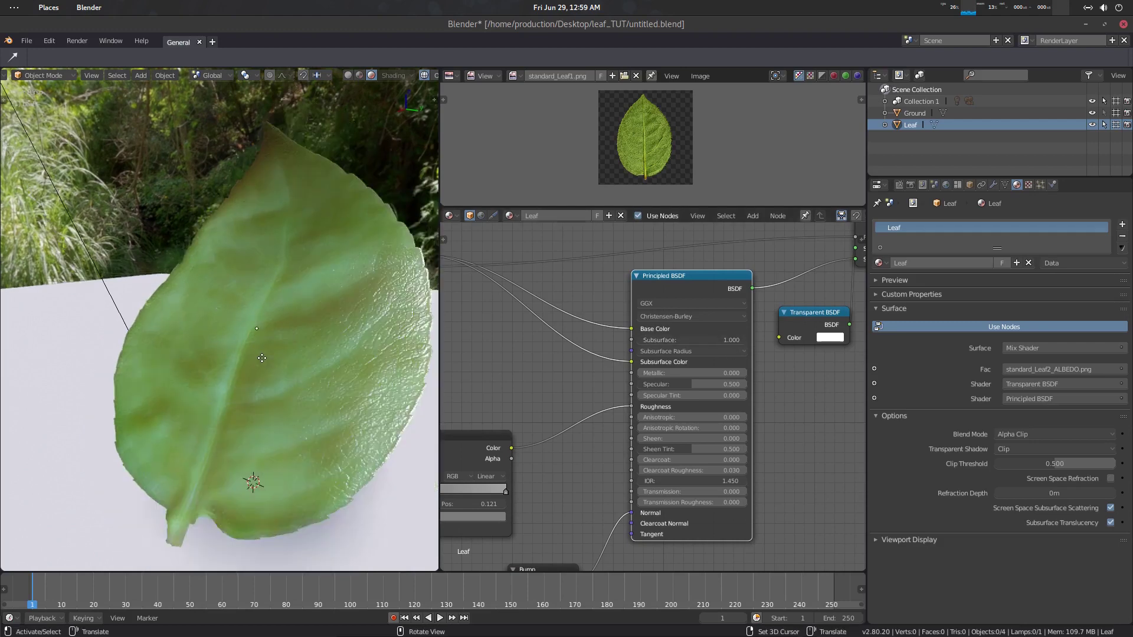
pyautogui.moveTo(265, 358); pyautogui.dragTo(248, 357, button='middle')
# Turn on Separate Albedo for Subsurface Scattering in the render settings and check the leaf from both sides
pyautogui.click(911, 186)
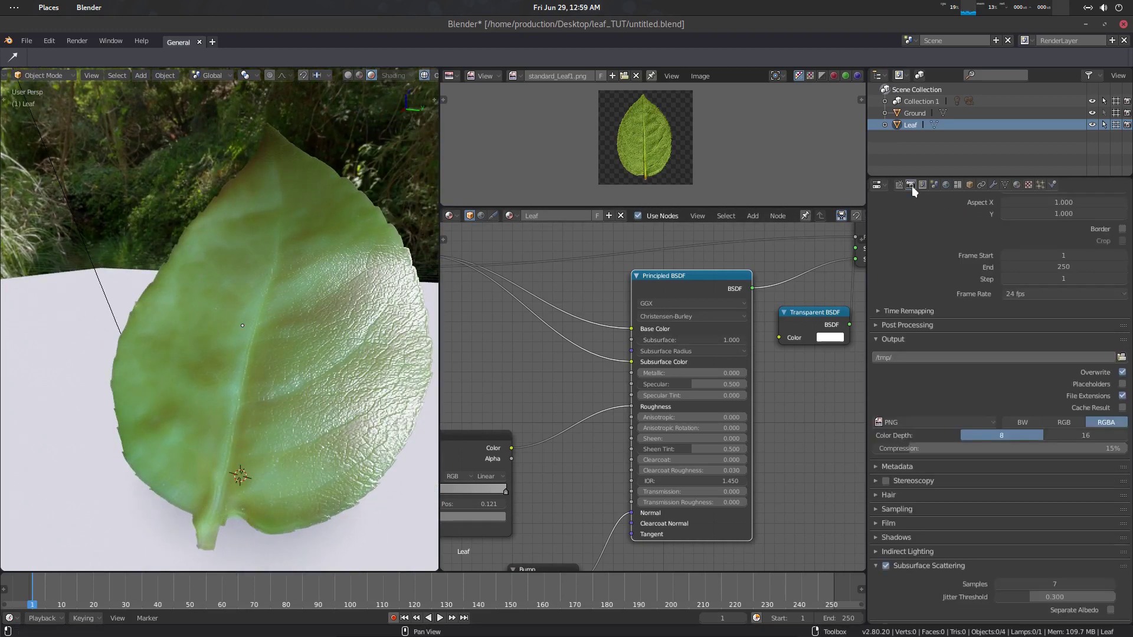
pyautogui.scroll(-4, 929, 506)
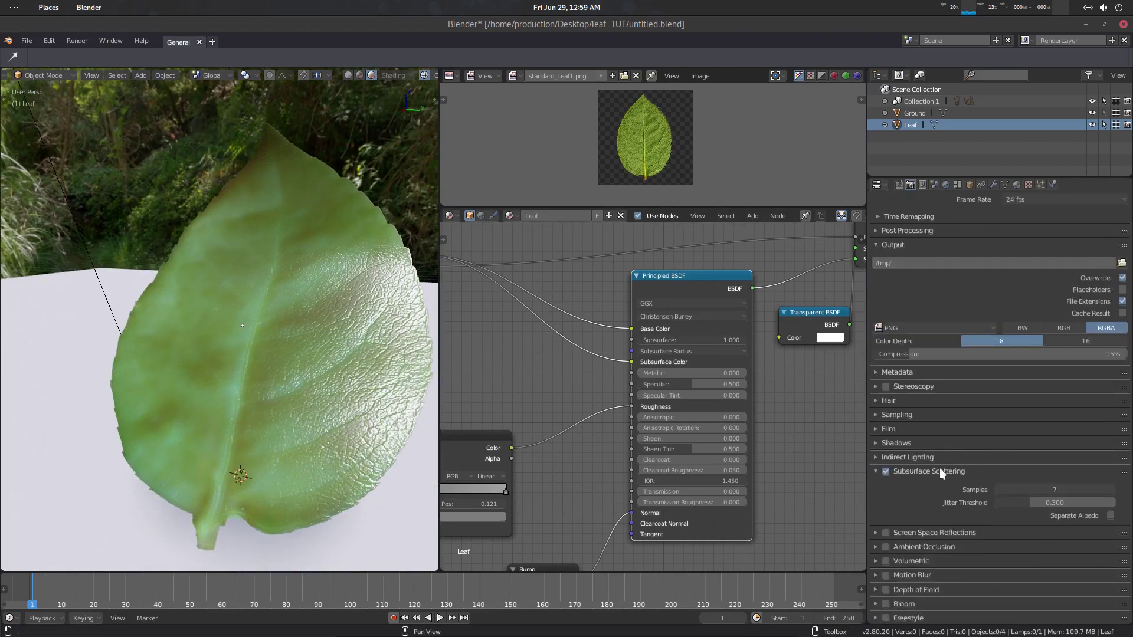
pyautogui.click(1112, 517)
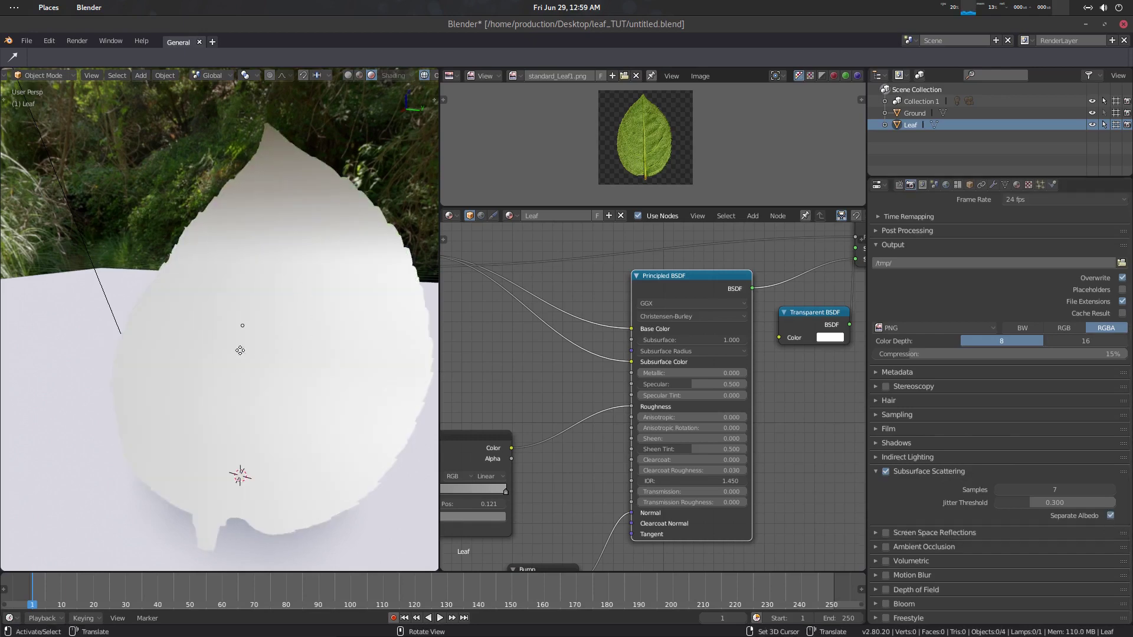
pyautogui.moveTo(244, 411); pyautogui.dragTo(257, 222, button='middle')
pyautogui.moveTo(239, 334); pyautogui.dragTo(184, 354, button='middle')
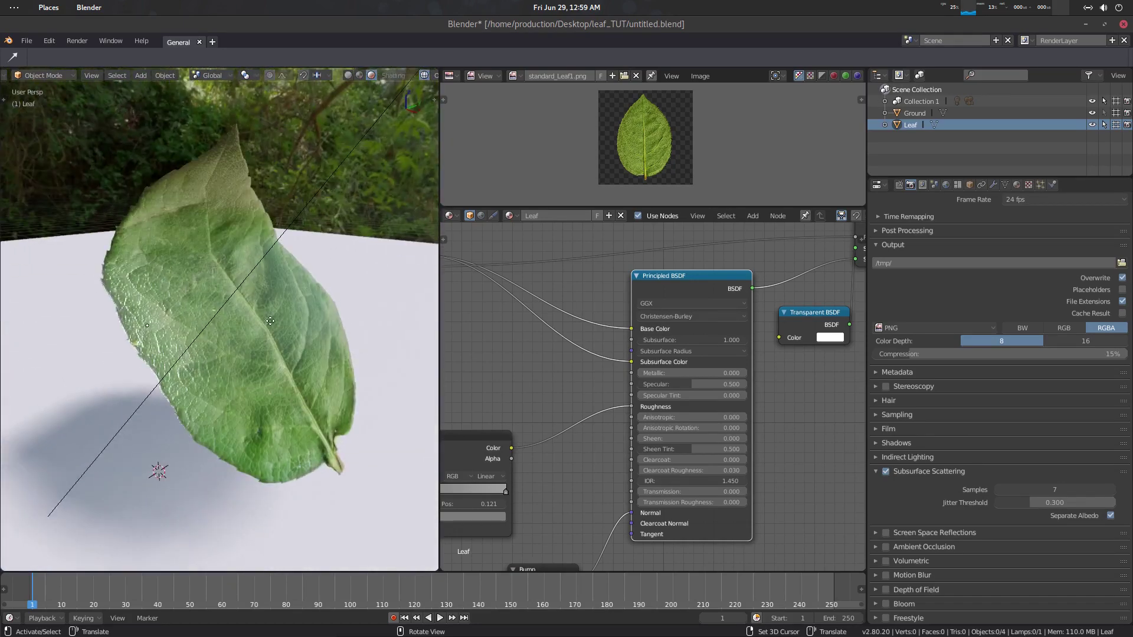
pyautogui.moveTo(302, 332); pyautogui.dragTo(278, 360, button='middle')
# Set the Principled BSDF's Subsurface Radius values to 3.200, 2.400 and 2.300
pyautogui.moveTo(570, 389); pyautogui.dragTo(597, 375, button='middle')
pyautogui.scroll(2, 597, 375)
pyautogui.moveTo(737, 355); pyautogui.dragTo(737, 364, button='middle')
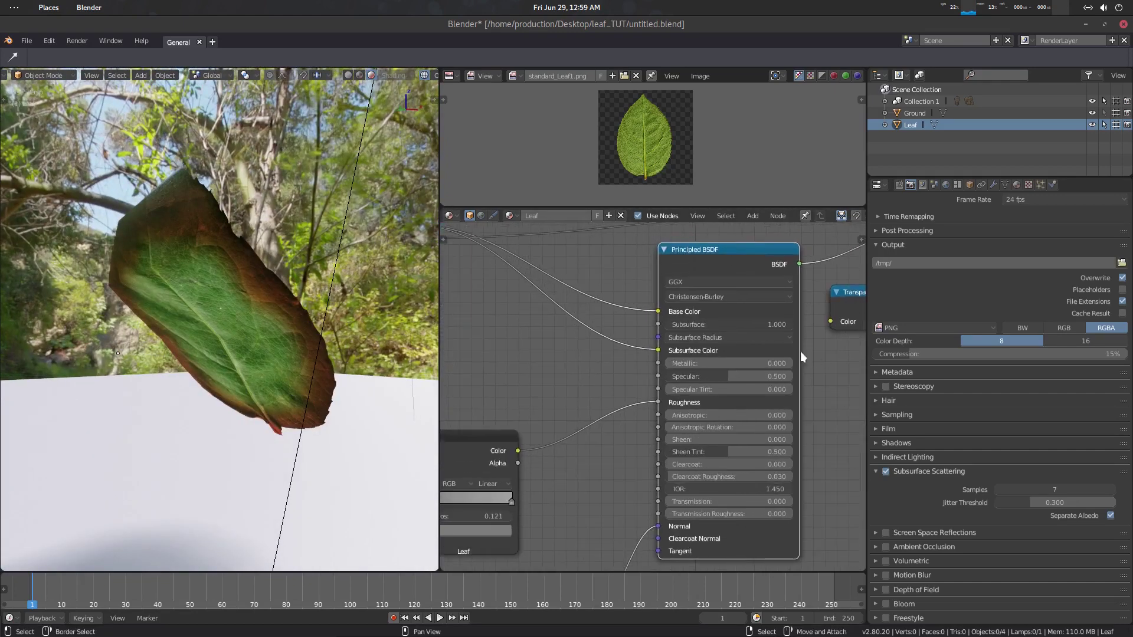
pyautogui.click(743, 338)
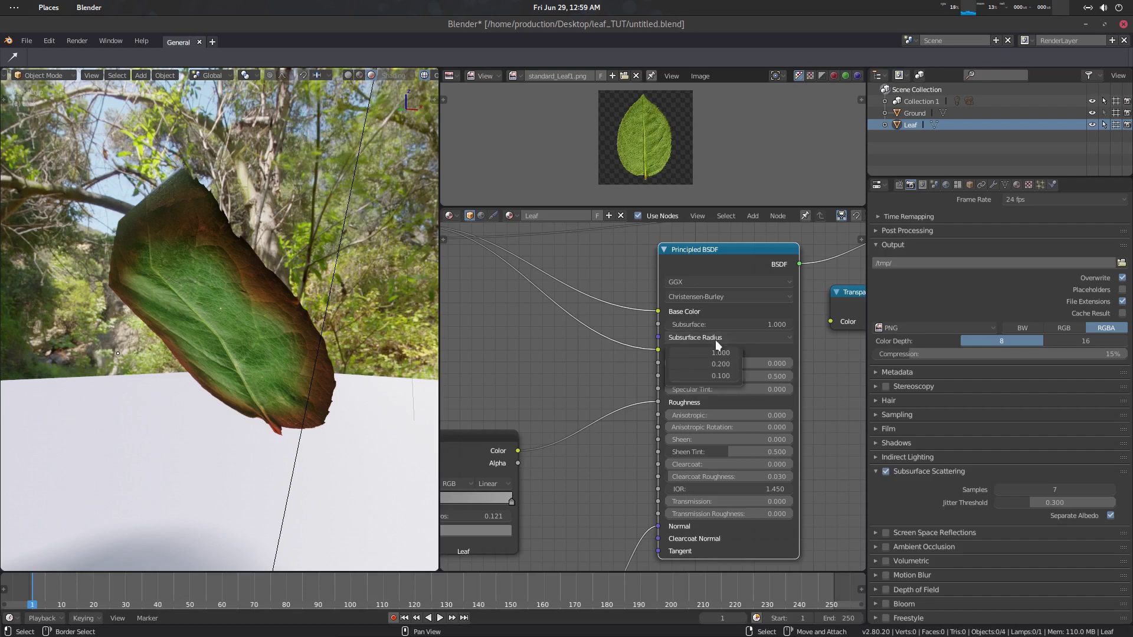
pyautogui.moveTo(710, 351)
pyautogui.mouseDown()
pyautogui.moveTo(708, 376)
pyautogui.moveTo(768, 376)
pyautogui.mouseUp()
pyautogui.moveTo(710, 352); pyautogui.dragTo(725, 375)
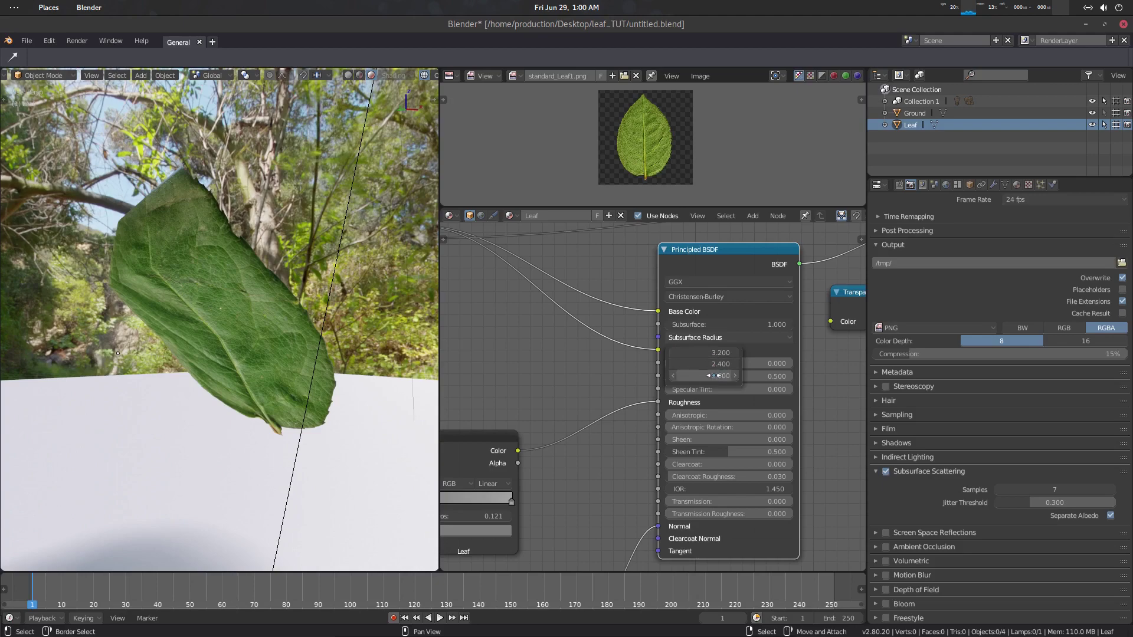
# Add a UV sphere to the scene and scale it down
pyautogui.moveTo(229, 329); pyautogui.dragTo(249, 352, button='middle')
pyautogui.hotkey('shift', 'a')
pyautogui.moveTo(236, 340)
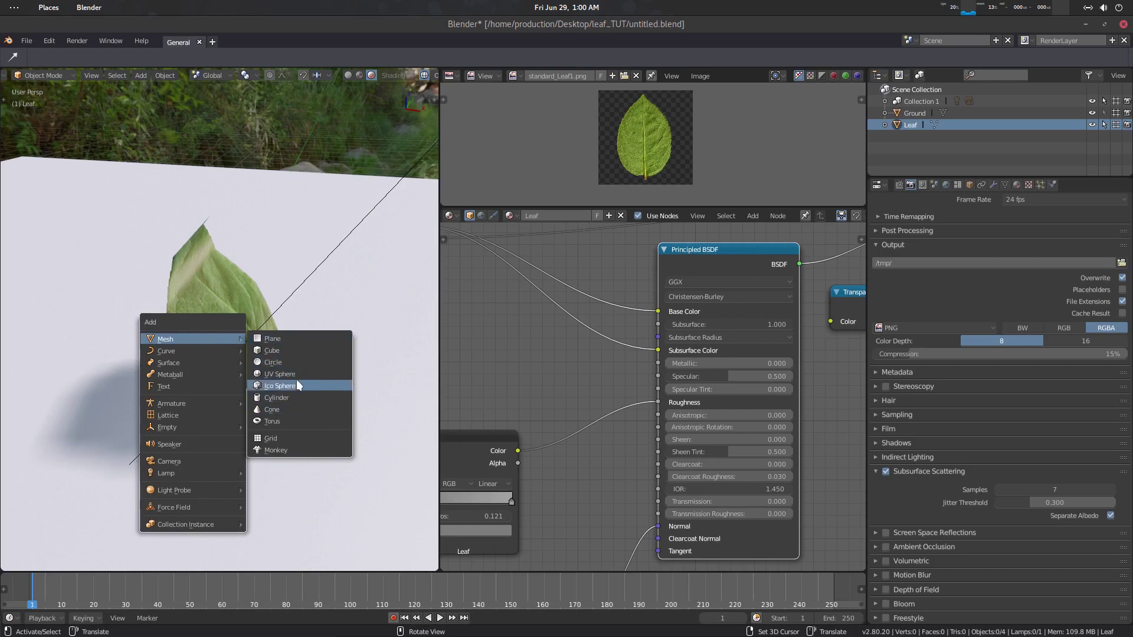
pyautogui.click(280, 374)
pyautogui.press('s')
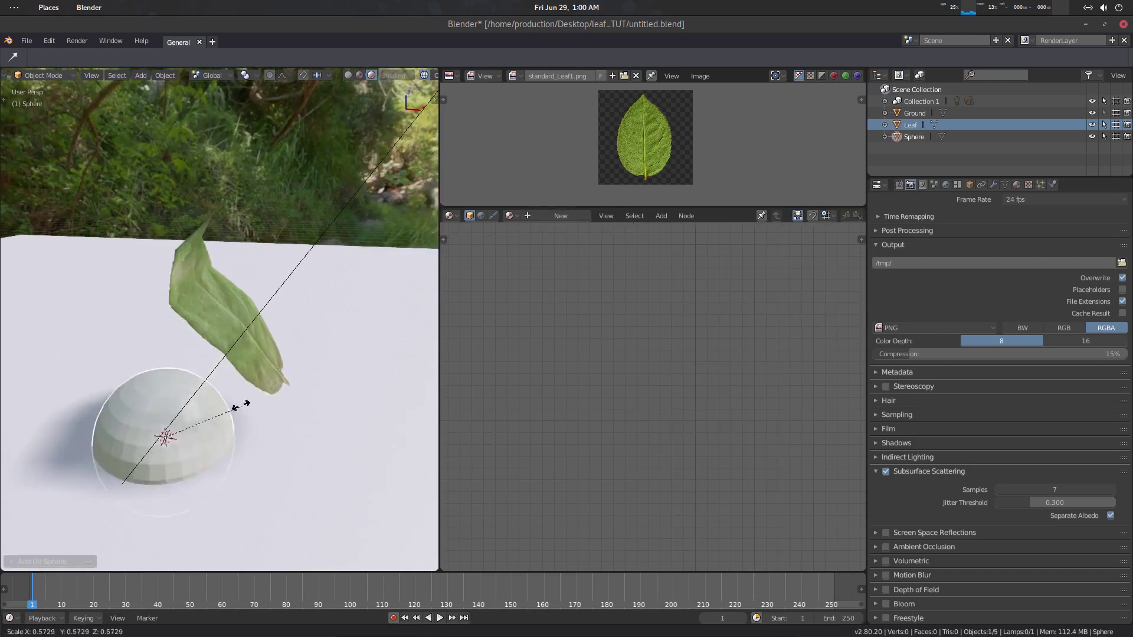
pyautogui.click(192, 409)
# Move the sphere up against the lit side of the leaf so it shades the leaf's upper part
pyautogui.press('g')
pyautogui.click(231, 263)
pyautogui.moveTo(232, 262); pyautogui.dragTo(165, 298, button='middle')
pyautogui.moveTo(367, 277); pyautogui.dragTo(285, 303)
pyautogui.moveTo(285, 303); pyautogui.dragTo(260, 295, button='middle')
pyautogui.press('g')
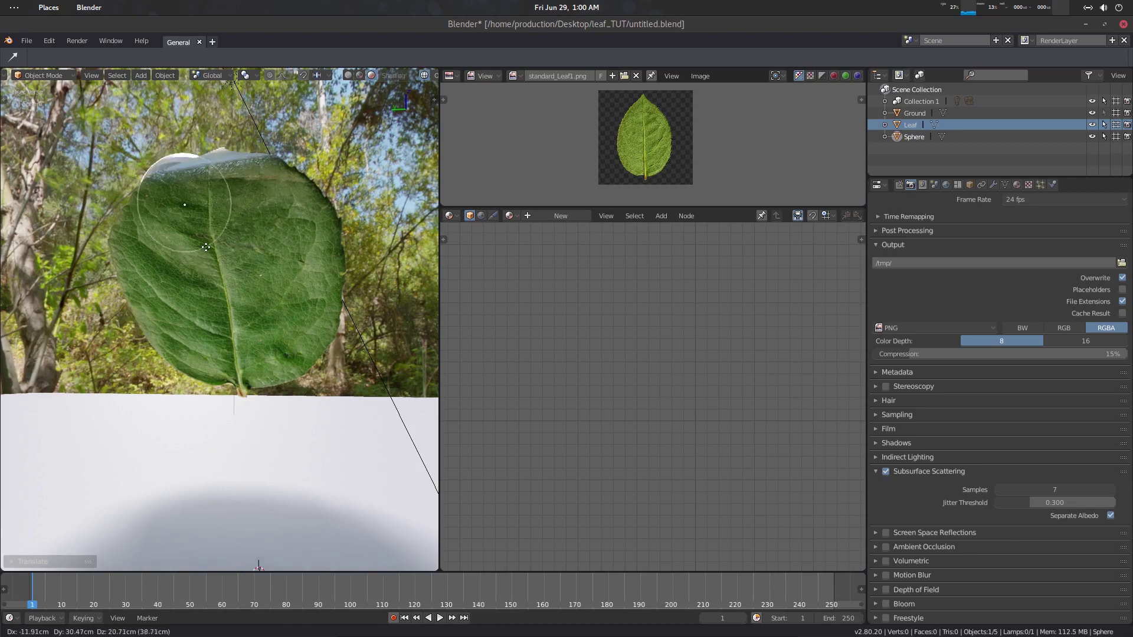
pyautogui.click(261, 262)
# Select the leaf and lower the Subsurface Radius on its Principled BSDF, checking the shaded area
pyautogui.click(301, 322)
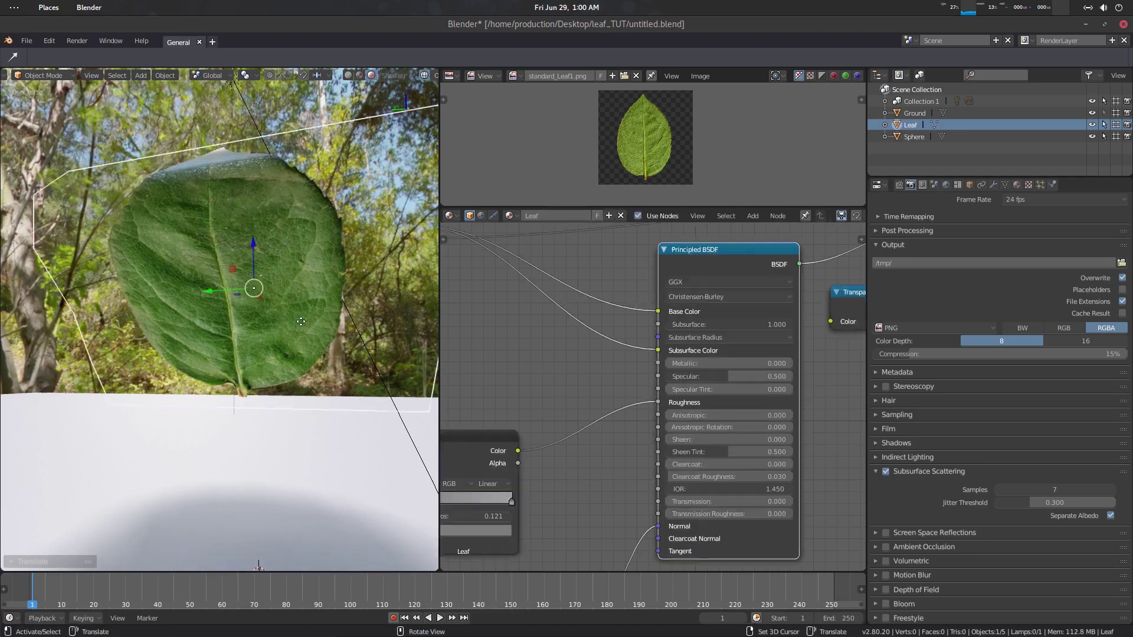
pyautogui.click(717, 337)
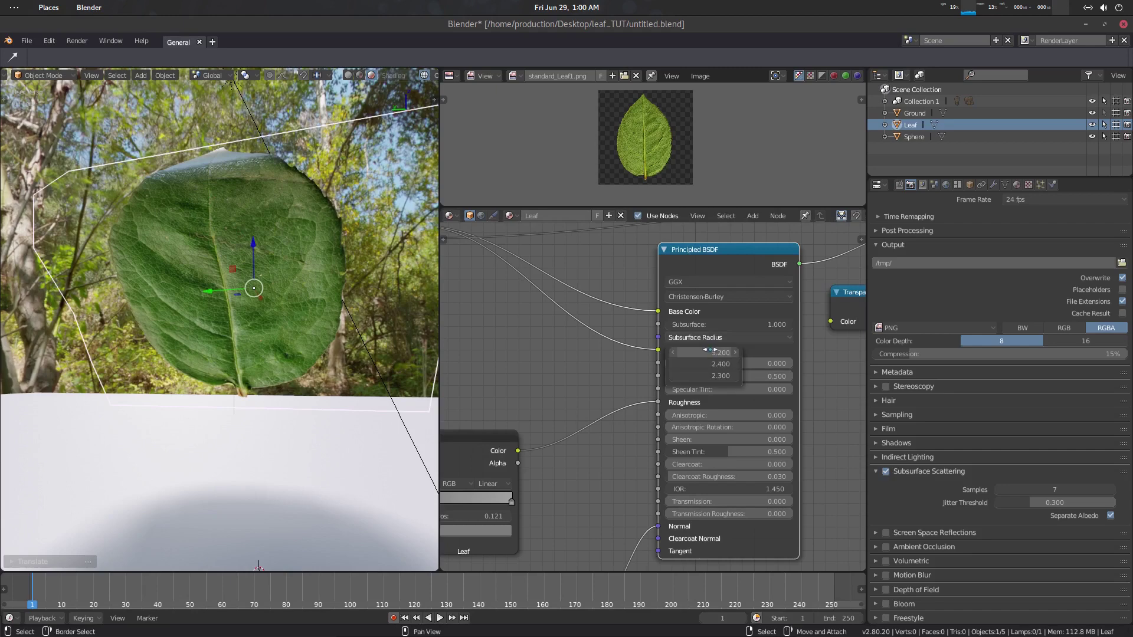
pyautogui.moveTo(726, 376); pyautogui.dragTo(711, 376)
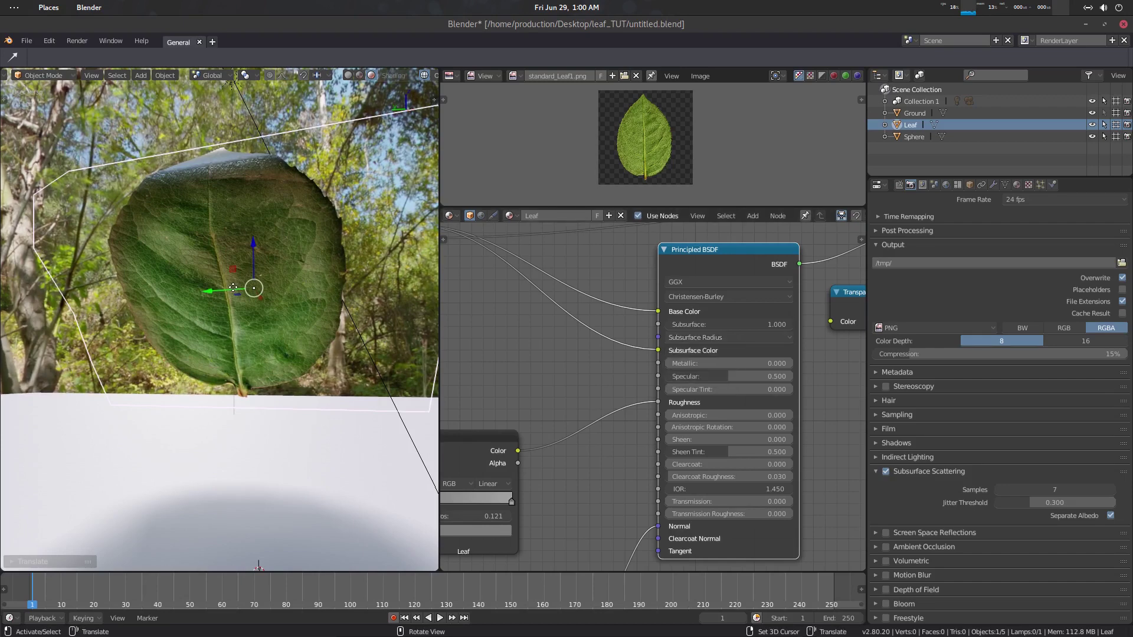
pyautogui.scroll(-4, 324, 251)
pyautogui.moveTo(324, 251); pyautogui.dragTo(206, 283, button='middle')
# Select the sphere and shift it sideways across the leaf to test its shadow through the surface
pyautogui.press('a')
pyautogui.moveTo(262, 234); pyautogui.dragTo(312, 272, button='middle')
pyautogui.click(236, 270)
pyautogui.press('g')
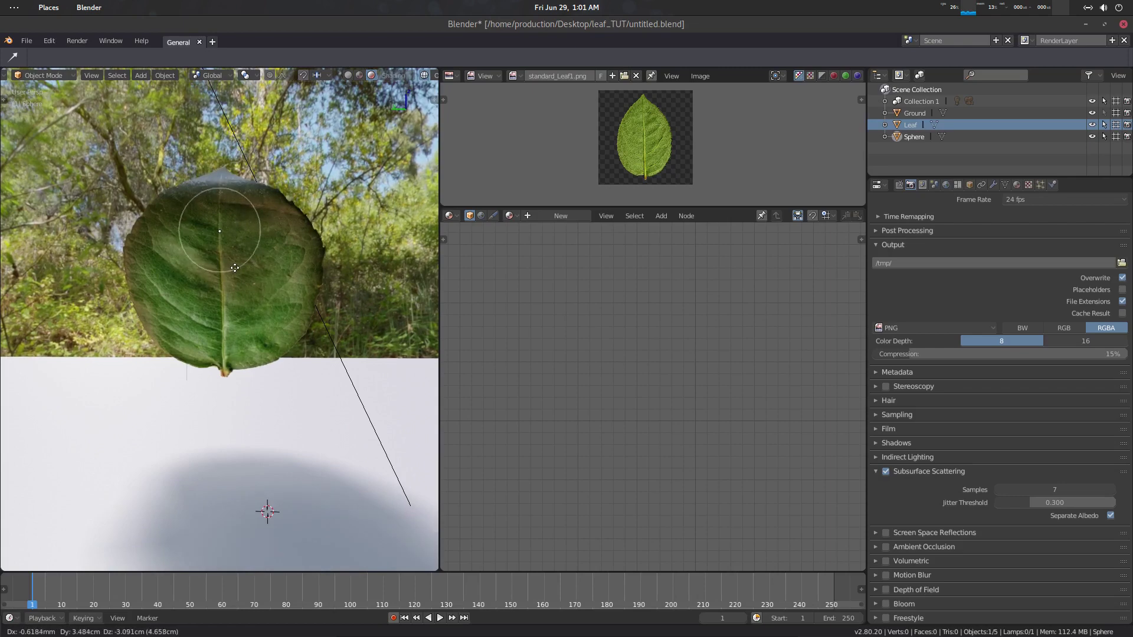
pyautogui.click(286, 266)
# Inspect the sphere's shadow on the leaf, deselect everything, and save the file
pyautogui.scroll(2, 286, 266)
pyautogui.moveTo(286, 257); pyautogui.dragTo(262, 283, button='middle')
pyautogui.scroll(-2, 250, 267)
pyautogui.press('a')
pyautogui.hotkey('ctrl', 's')
# Select the leaf and move its Principled BSDF and Transparent BSDF nodes lower, away from the Mix Shader
pyautogui.click(275, 351)
pyautogui.moveTo(275, 352); pyautogui.dragTo(312, 296, button='middle')
pyautogui.scroll(2, 294, 307)
pyautogui.scroll(-1, 322, 313)
pyautogui.scroll(-3, 339, 355)
pyautogui.moveTo(714, 254); pyautogui.dragTo(644, 366)
pyautogui.scroll(-1, 711, 291)
pyautogui.moveTo(720, 273); pyautogui.dragTo(585, 362, button='middle')
pyautogui.scroll(-1, 682, 385)
pyautogui.moveTo(721, 390); pyautogui.dragTo(714, 432)
pyautogui.moveTo(523, 373); pyautogui.dragTo(577, 358, button='middle')
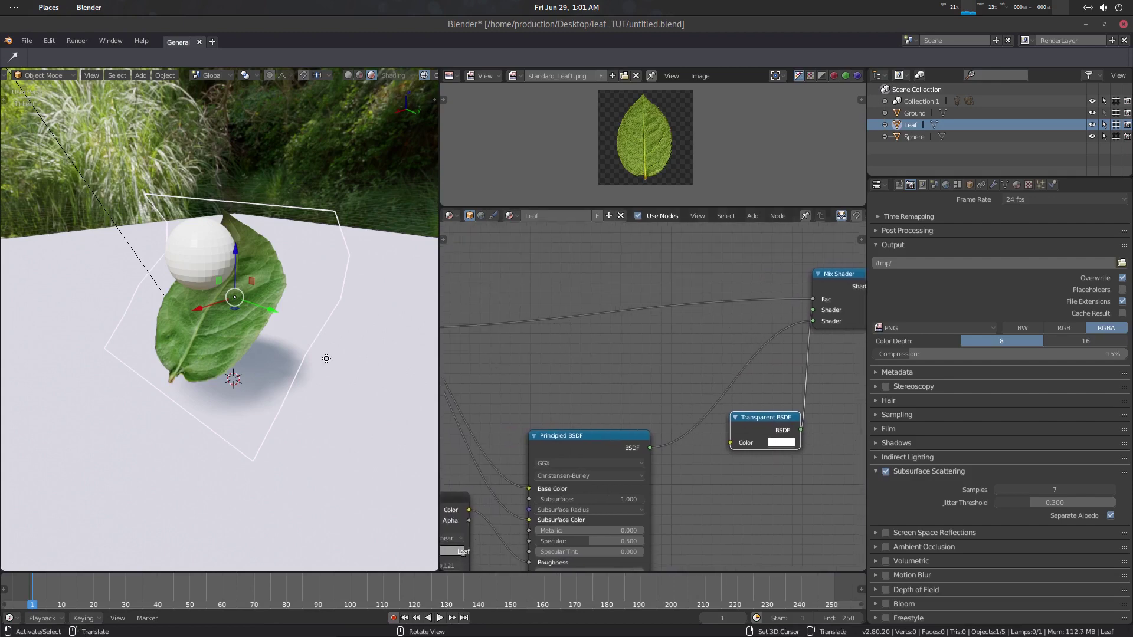
# Try a different Clip Threshold on the leaf material while checking the leaf's edges, and restore it to 0.5
pyautogui.scroll(5, 359, 277)
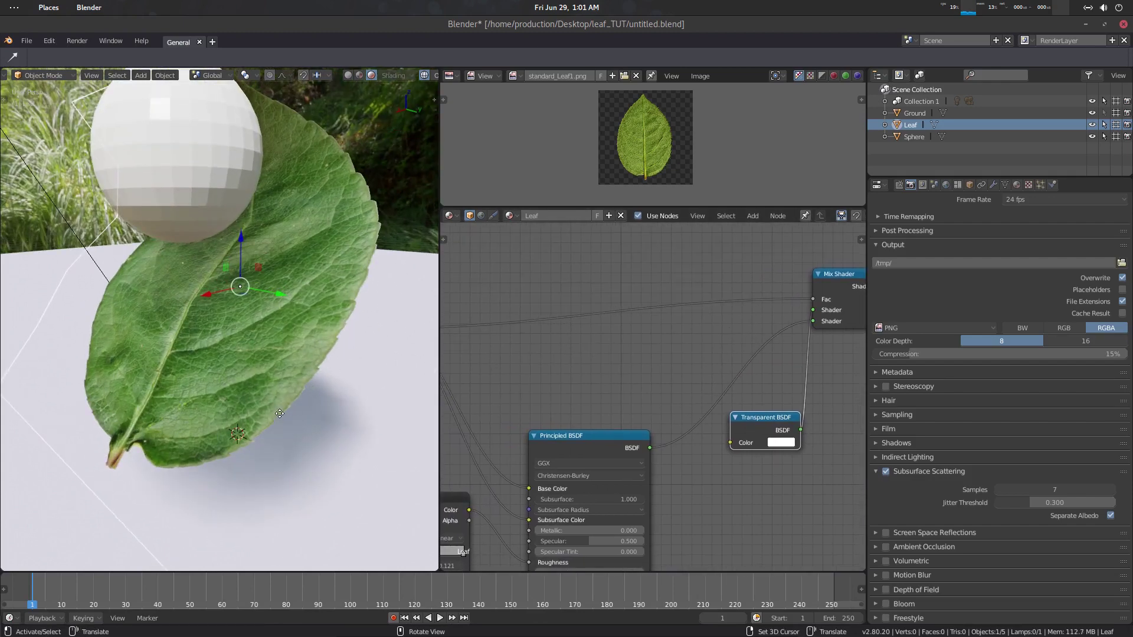
pyautogui.scroll(4, 280, 414)
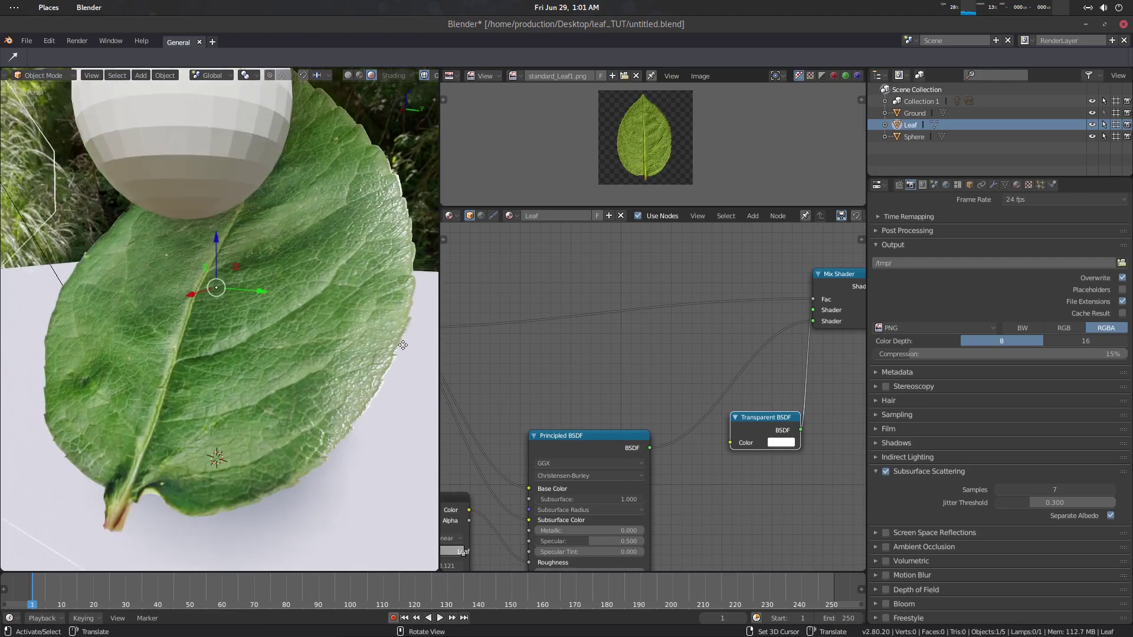
pyautogui.moveTo(404, 301); pyautogui.dragTo(392, 287, button='middle')
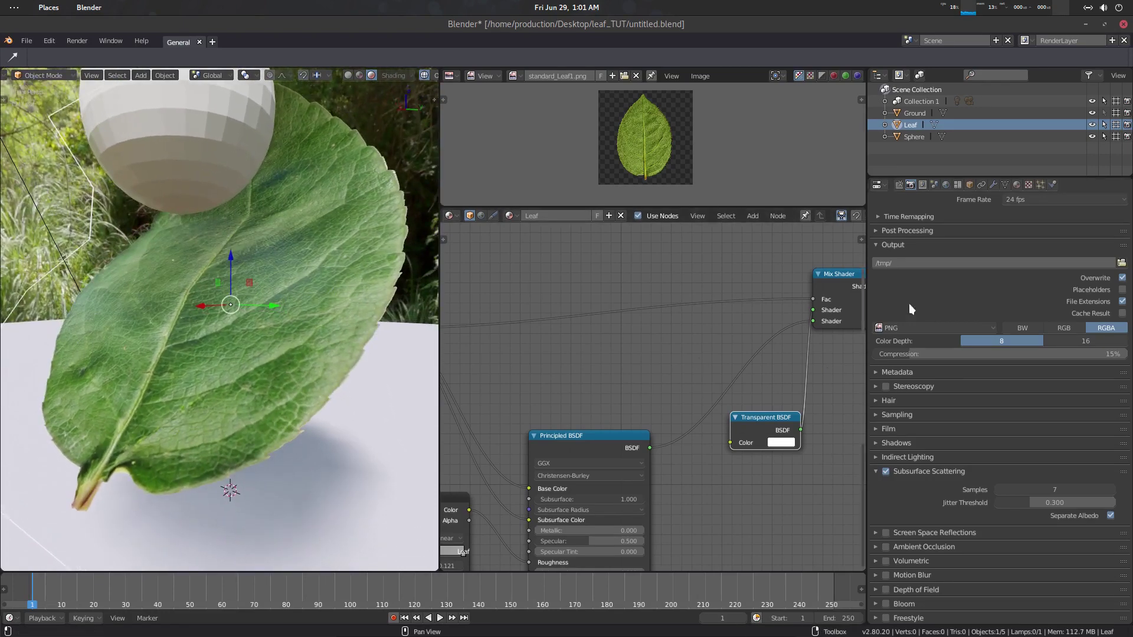
pyautogui.click(1016, 185)
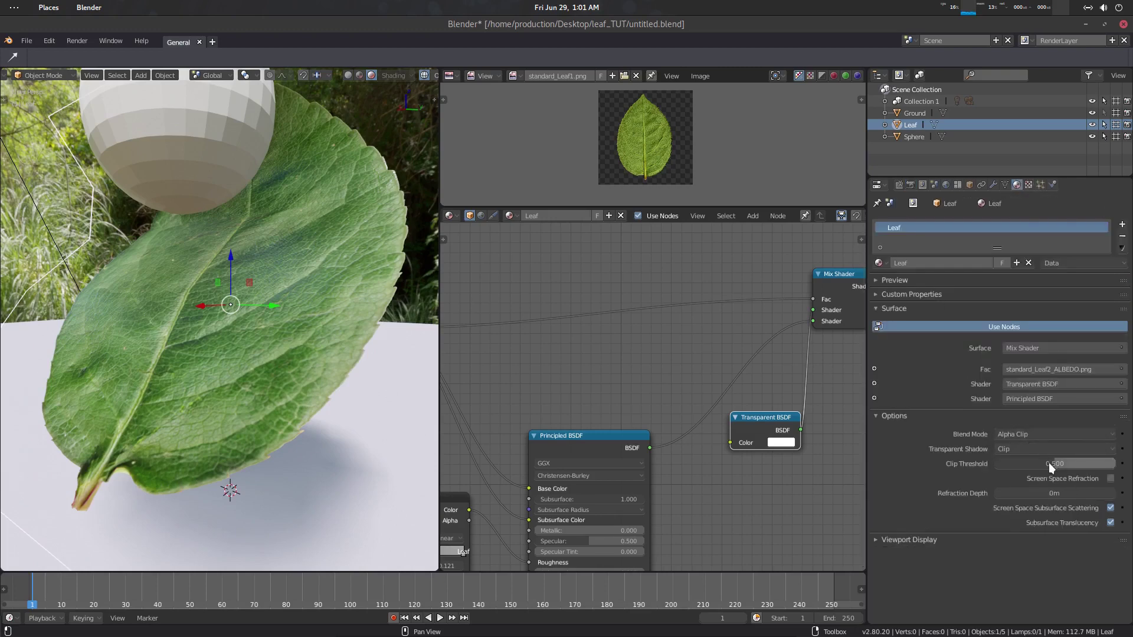
pyautogui.moveTo(1049, 463); pyautogui.dragTo(1022, 463)
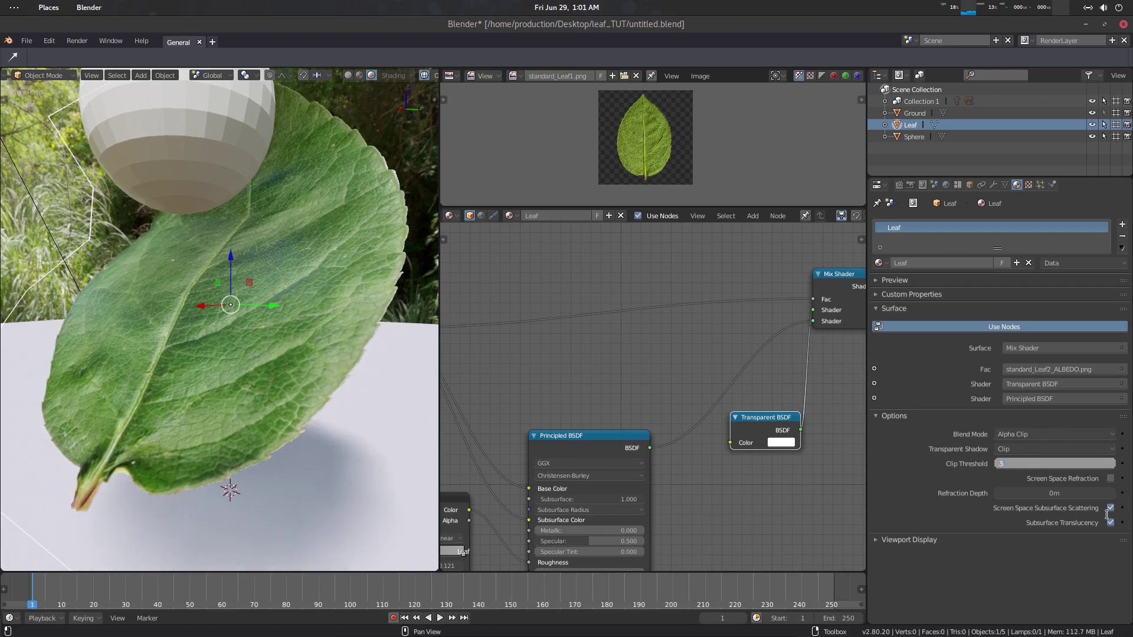
pyautogui.press('Return')
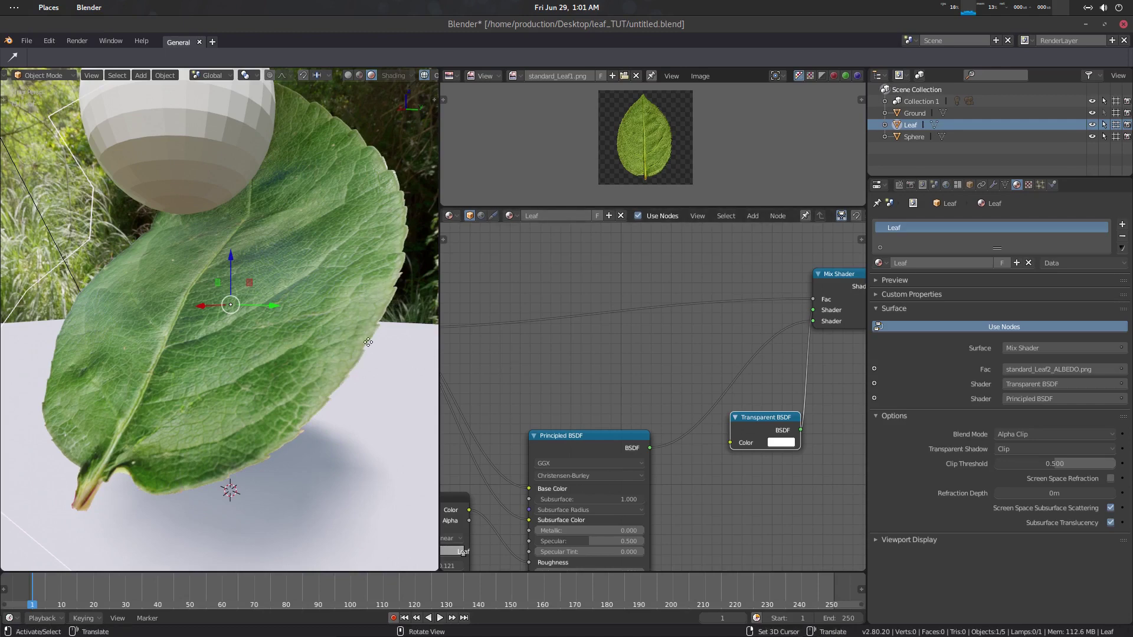
pyautogui.moveTo(350, 317); pyautogui.dragTo(360, 328, button='middle')
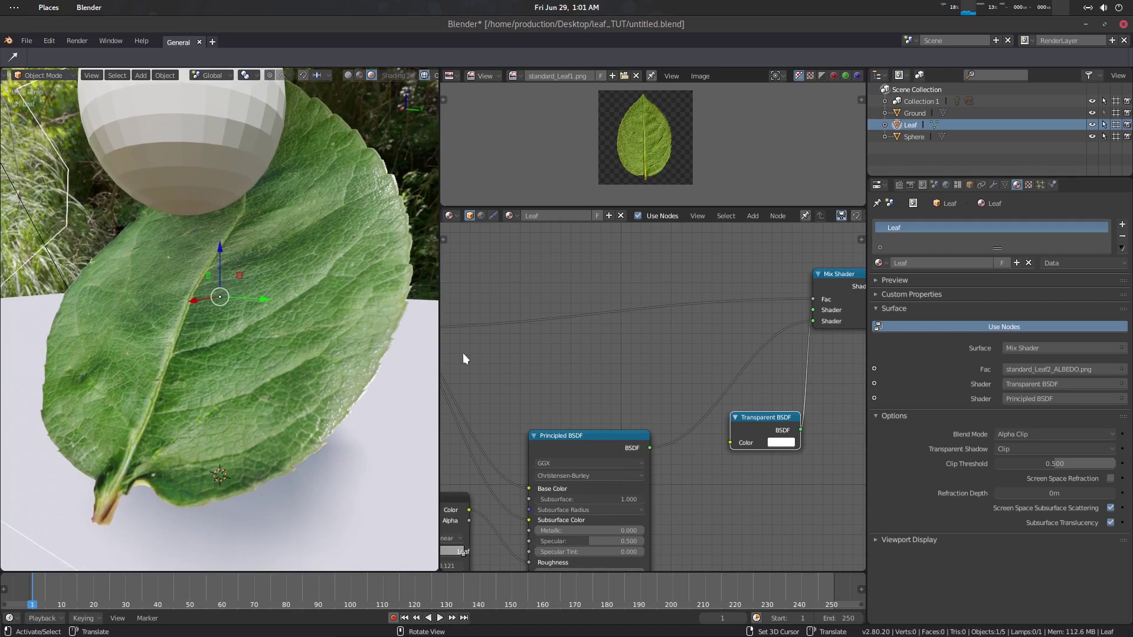
# Add a ColorRamp node to the leaf material and place it above the Principled BSDF
pyautogui.moveTo(539, 338); pyautogui.dragTo(593, 371, button='middle')
pyautogui.scroll(-2, 614, 369)
pyautogui.hotkey('shift', 'a')
pyautogui.click(600, 278)
pyautogui.write('col')
pyautogui.press('Return')
pyautogui.click(553, 233)
# Insert the new ColorRamp between the albedo texture's Alpha and the Mix Shader's Fac, and shift its black stop to about 0.32
pyautogui.moveTo(554, 326); pyautogui.dragTo(711, 330, button='middle')
pyautogui.moveTo(716, 373); pyautogui.dragTo(556, 383, button='middle')
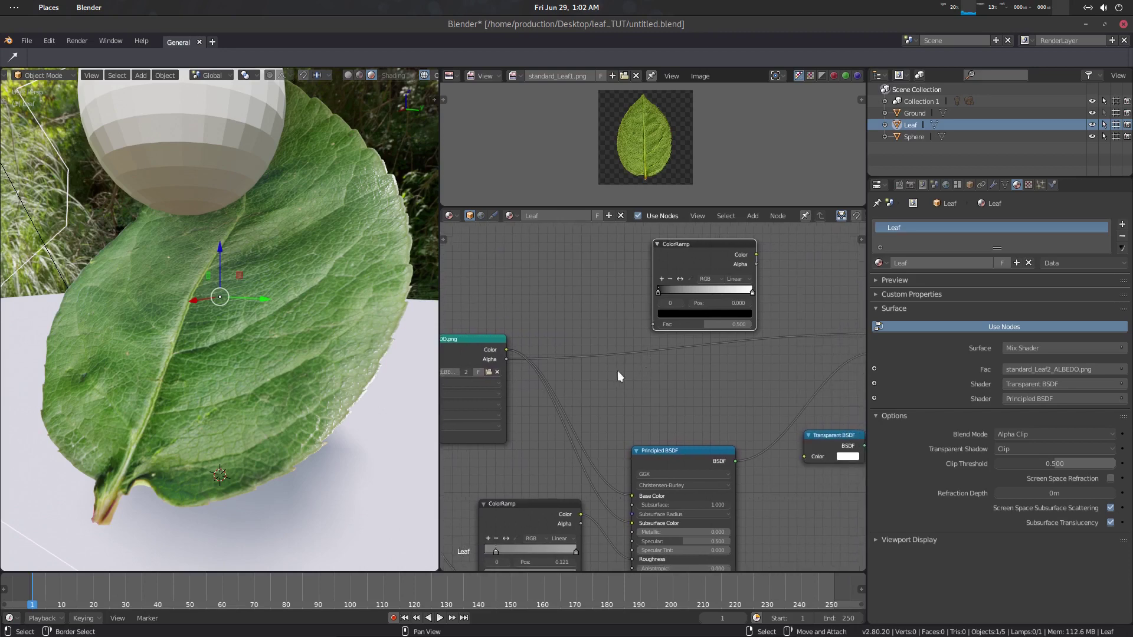
pyautogui.moveTo(759, 348); pyautogui.dragTo(679, 349, button='middle')
pyautogui.moveTo(677, 259); pyautogui.dragTo(684, 297)
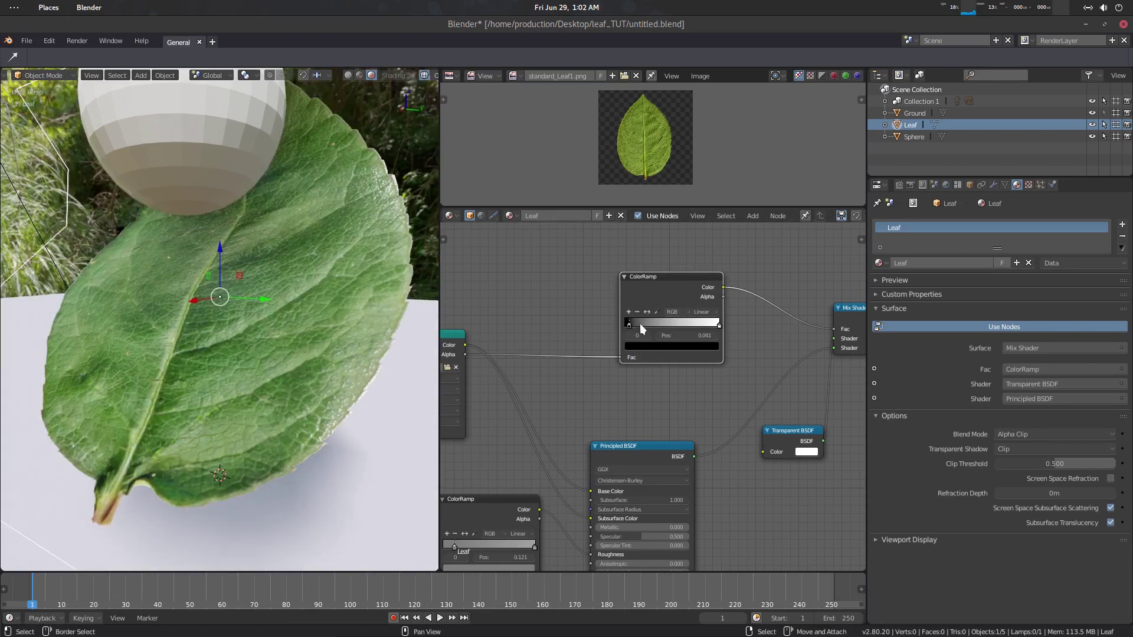
pyautogui.moveTo(644, 324)
pyautogui.mouseDown()
pyautogui.moveTo(676, 325)
pyautogui.moveTo(613, 330)
pyautogui.moveTo(662, 325)
pyautogui.moveTo(615, 334)
pyautogui.moveTo(625, 330)
pyautogui.mouseUp()
# Examine the leaf's clipped edges and shadow up close and from several angles
pyautogui.scroll(-3, 234, 267)
pyautogui.moveTo(234, 266); pyautogui.dragTo(194, 307, button='middle')
pyautogui.scroll(4, 298, 311)
pyautogui.scroll(4, 224, 304)
pyautogui.scroll(-5, 248, 304)
pyautogui.moveTo(277, 313); pyautogui.dragTo(255, 220, button='middle')
pyautogui.moveTo(334, 299); pyautogui.dragTo(160, 340, button='middle')
pyautogui.moveTo(249, 320); pyautogui.dragTo(290, 328, button='middle')
pyautogui.scroll(-2, 263, 327)
pyautogui.scroll(-3, 647, 358)
pyautogui.moveTo(647, 359); pyautogui.dragTo(670, 313, button='middle')
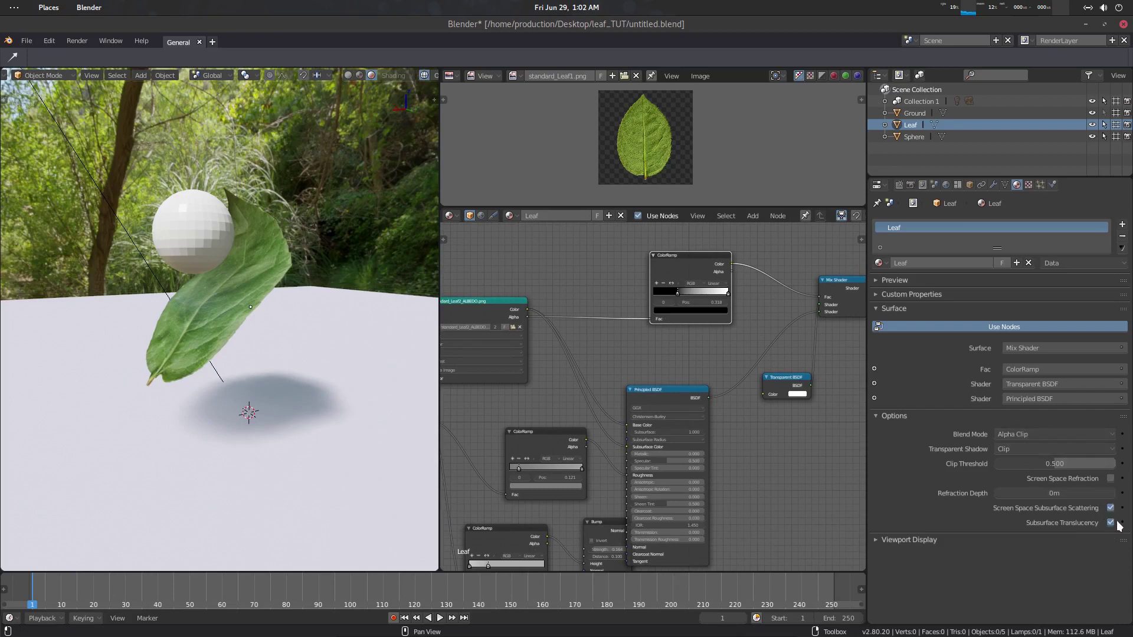
# Enable Screen Space Reflections and Ambient Occlusion in the render settings, checking the leaf's shading
pyautogui.click(911, 185)
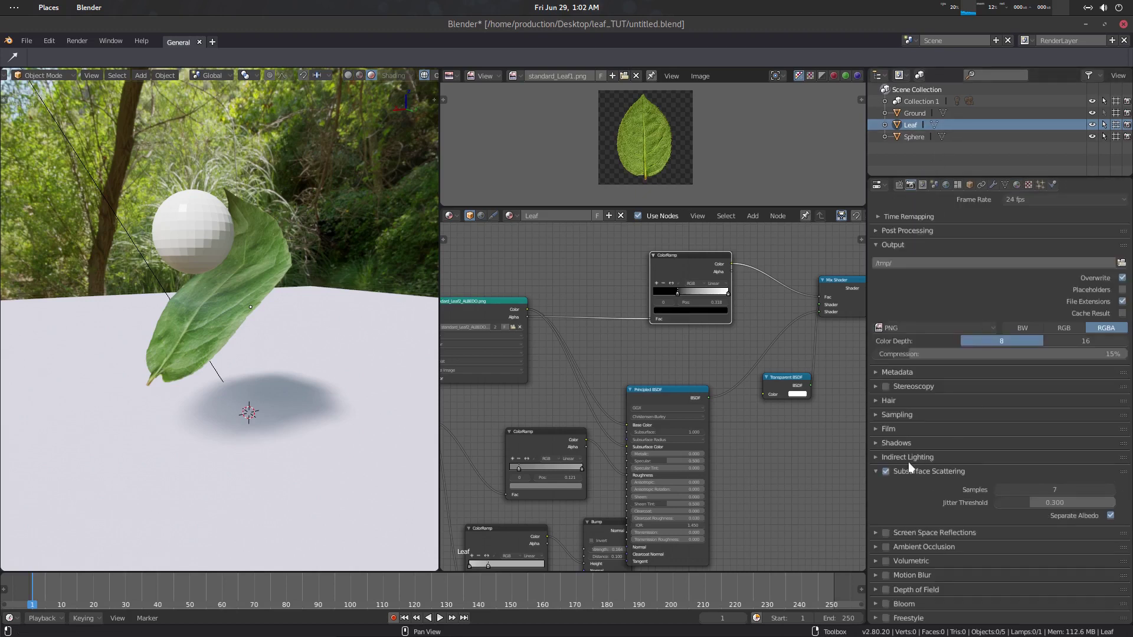
pyautogui.click(876, 471)
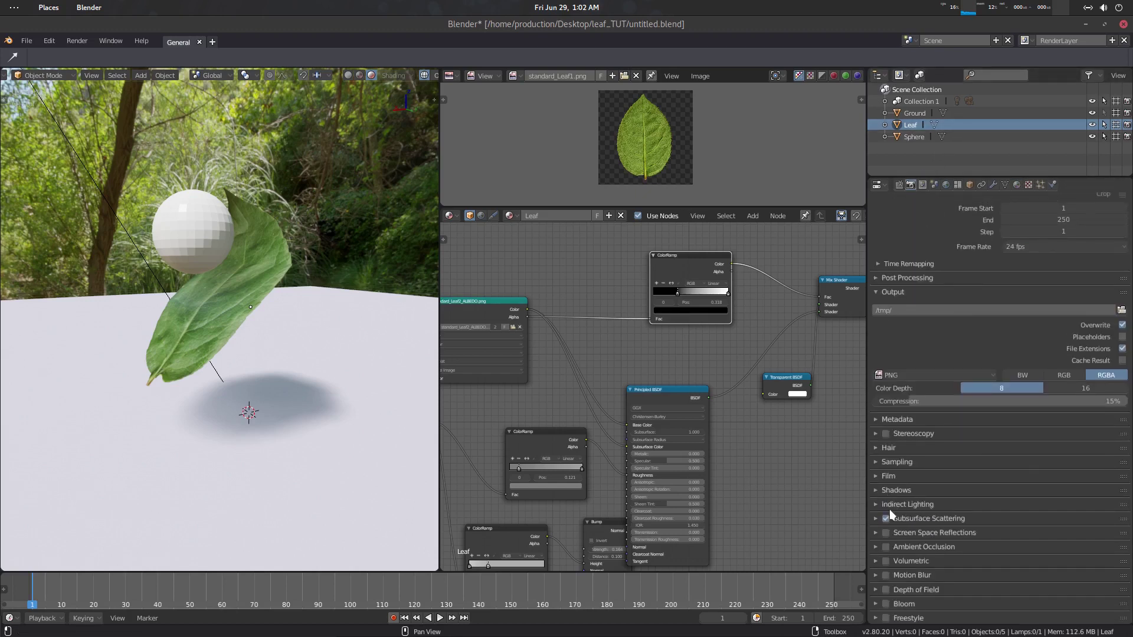
pyautogui.click(885, 533)
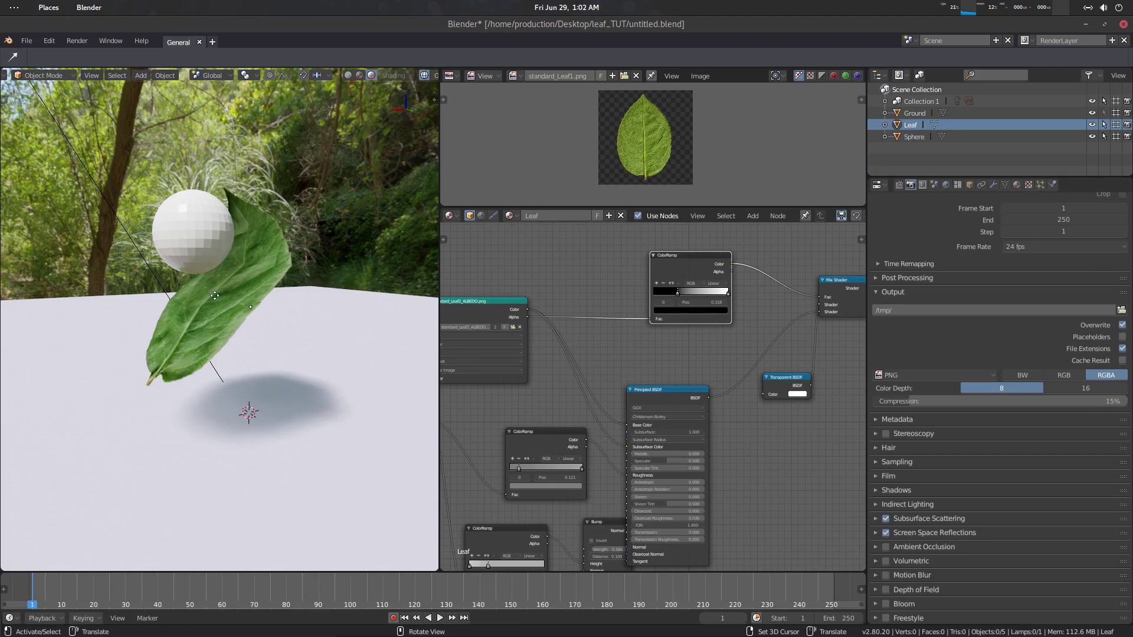
pyautogui.moveTo(215, 296); pyautogui.dragTo(384, 316, button='middle')
pyautogui.scroll(2, 359, 311)
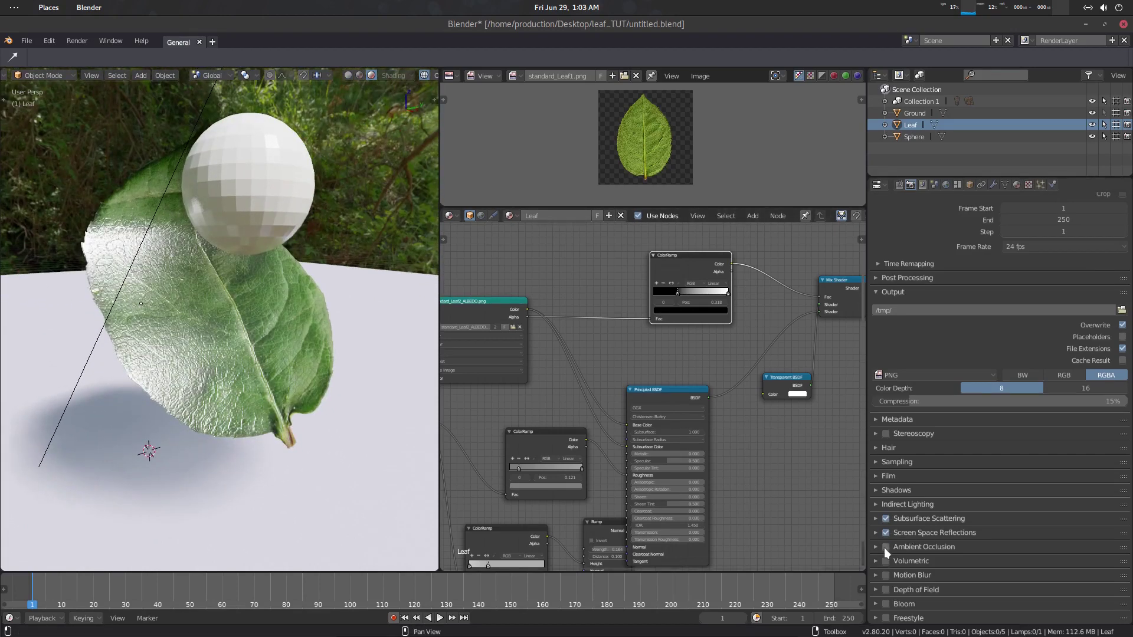
pyautogui.click(885, 547)
pyautogui.moveTo(331, 377); pyautogui.dragTo(393, 394, button='middle')
# Move the roughness ColorRamp's first stop to about 0.4 and the bump ColorRamp's second stop to about 0.59, checking the leaf's underside
pyautogui.moveTo(511, 473); pyautogui.dragTo(597, 411, button='middle')
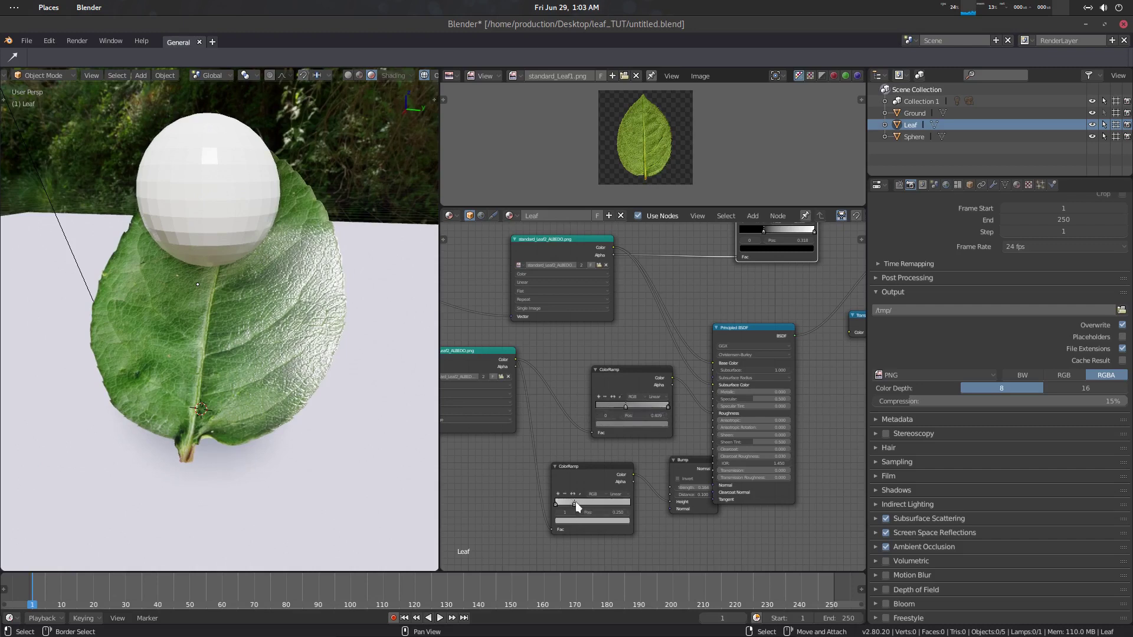
pyautogui.moveTo(607, 503)
pyautogui.mouseDown()
pyautogui.moveTo(584, 511)
pyautogui.moveTo(603, 508)
pyautogui.mouseUp()
pyautogui.moveTo(307, 378); pyautogui.dragTo(81, 328, button='middle')
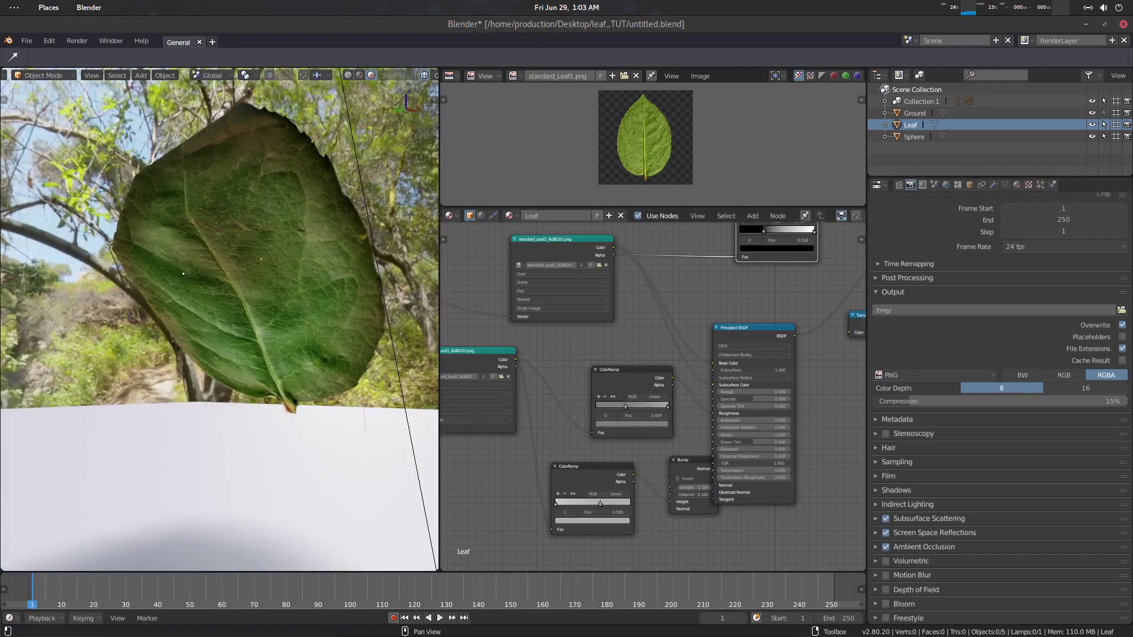